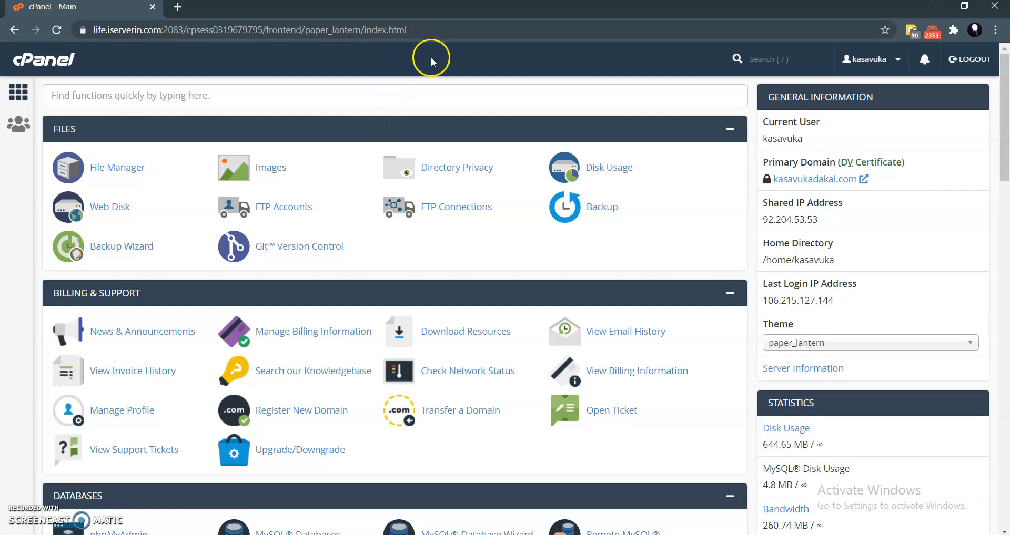
- Open the Domains list of the hosting account
scroll(412, 232, down, 2)
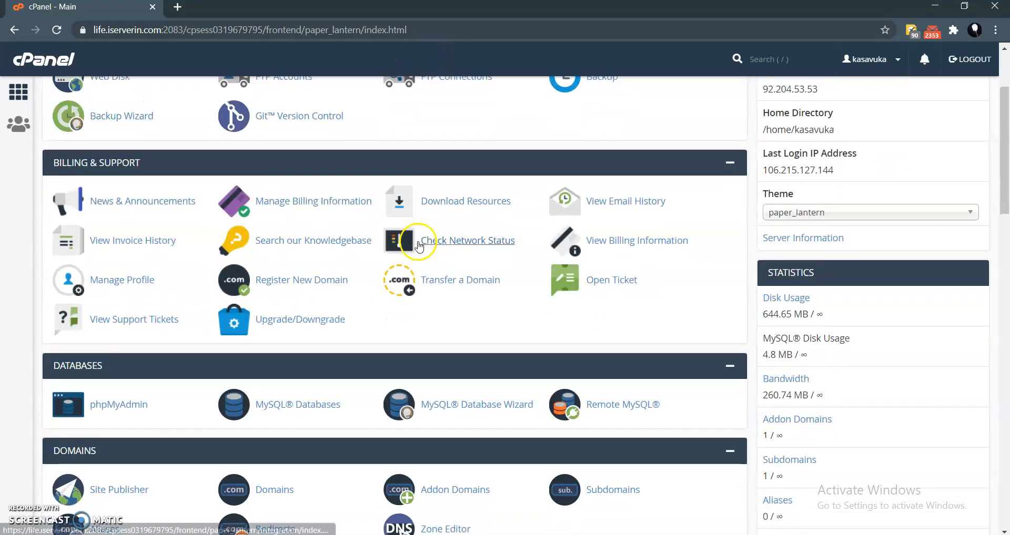
scroll(419, 246, up, 2)
scroll(377, 208, down, 3)
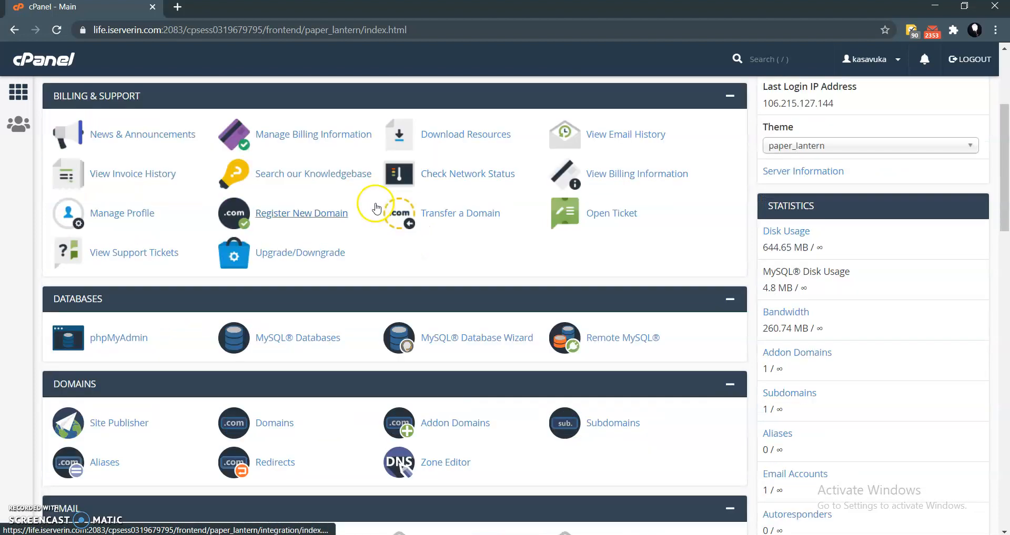
scroll(376, 208, down, 3)
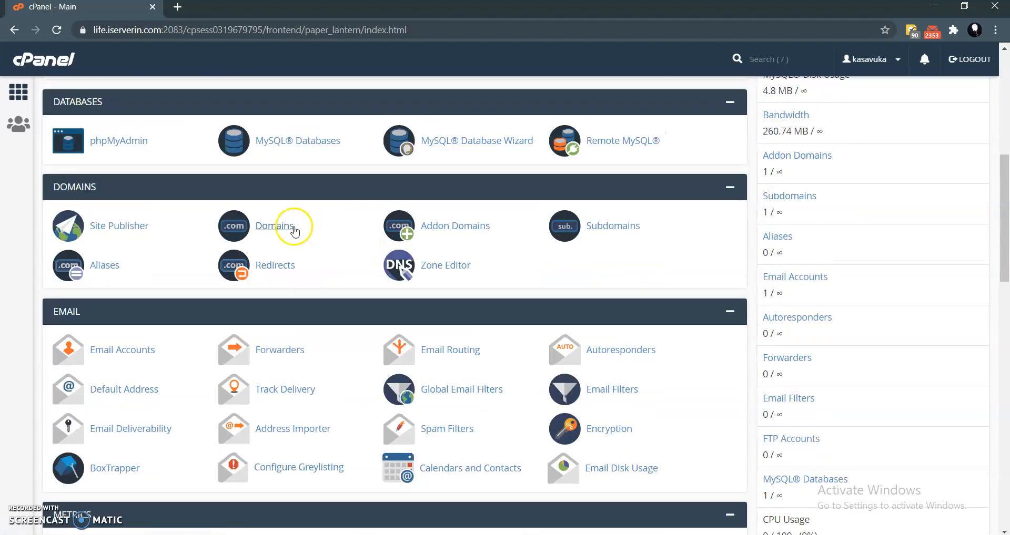
click(294, 229)
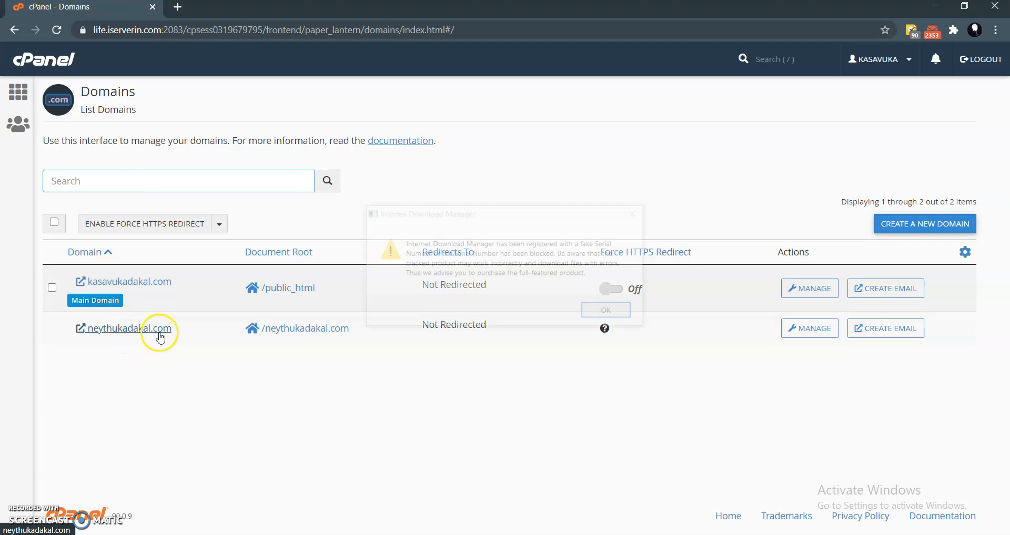
- Dismiss the Internet Download Manager warning and open the file upload page for the neythukadakal.com document root
click(635, 212)
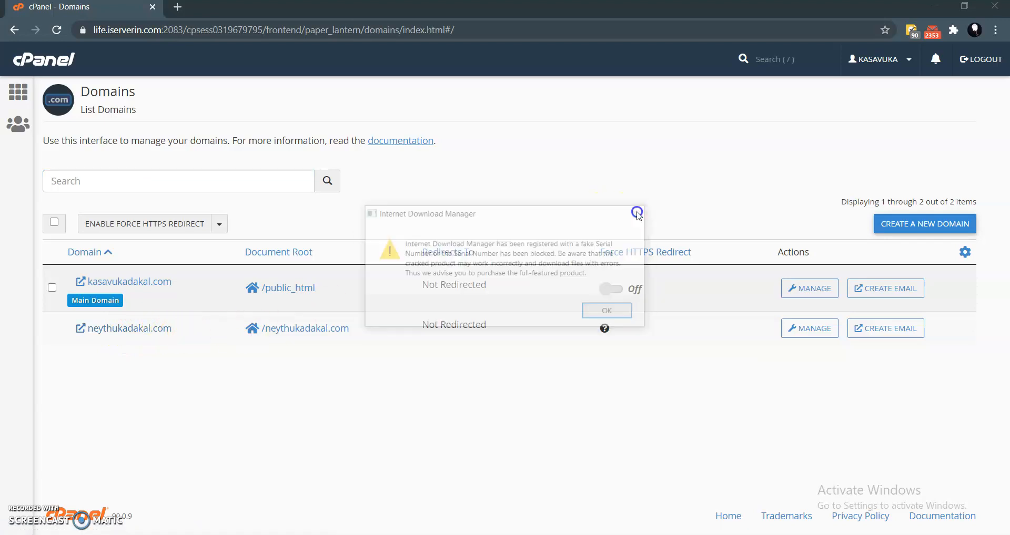
click(604, 195)
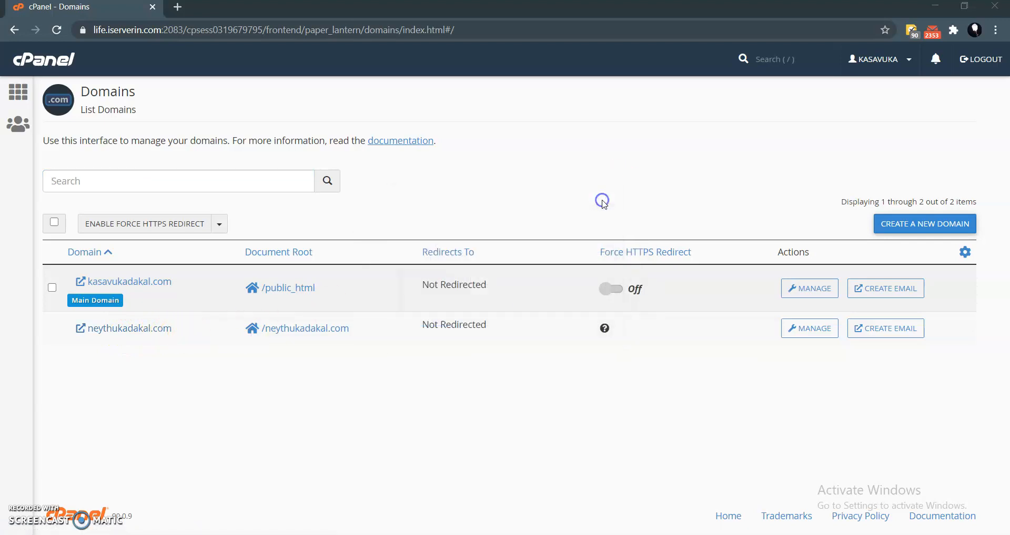
click(286, 331)
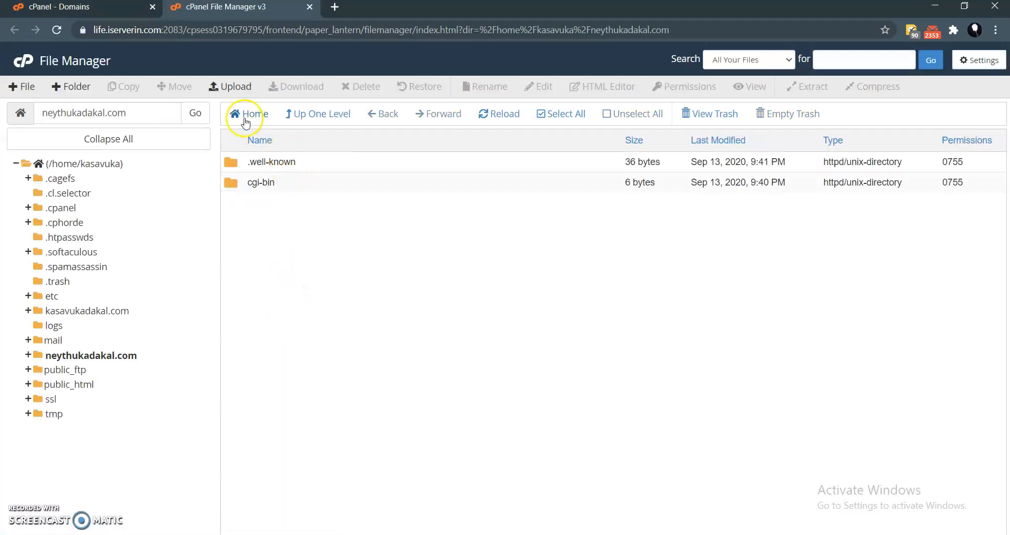
click(230, 87)
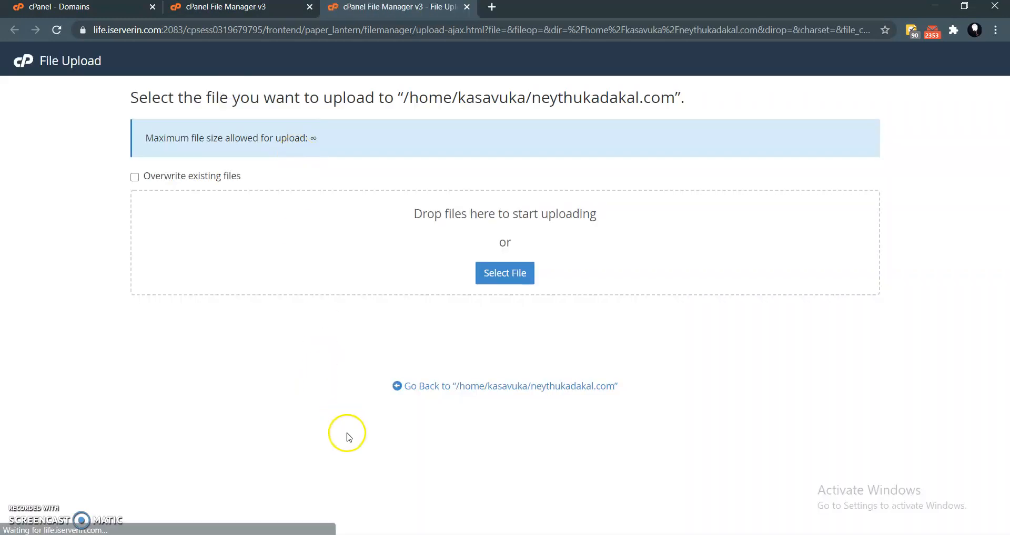
- Switch to File Explorer and extract the codecanyon kingcommerce archive in D:\Downloads into a folder of its own name
click(376, 534)
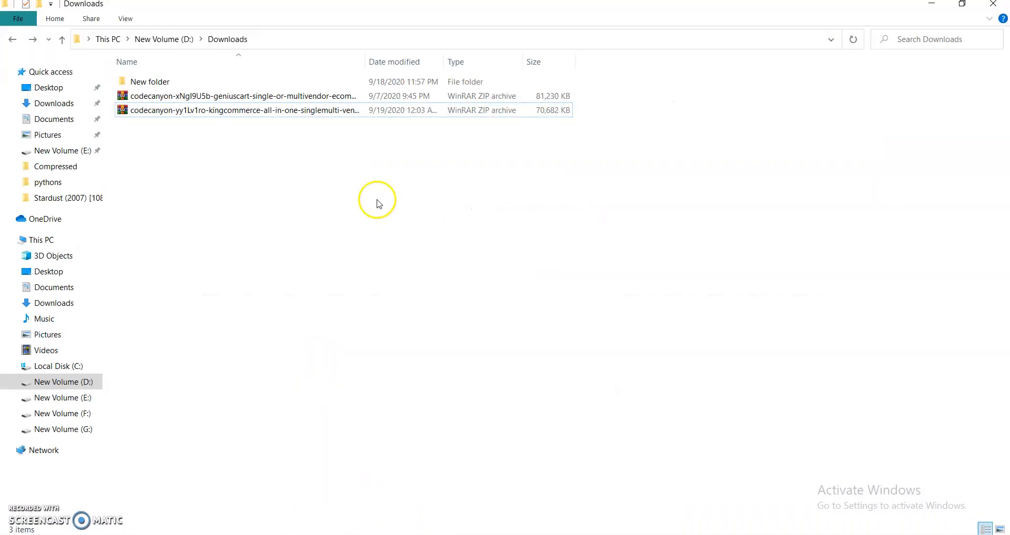
click(233, 116)
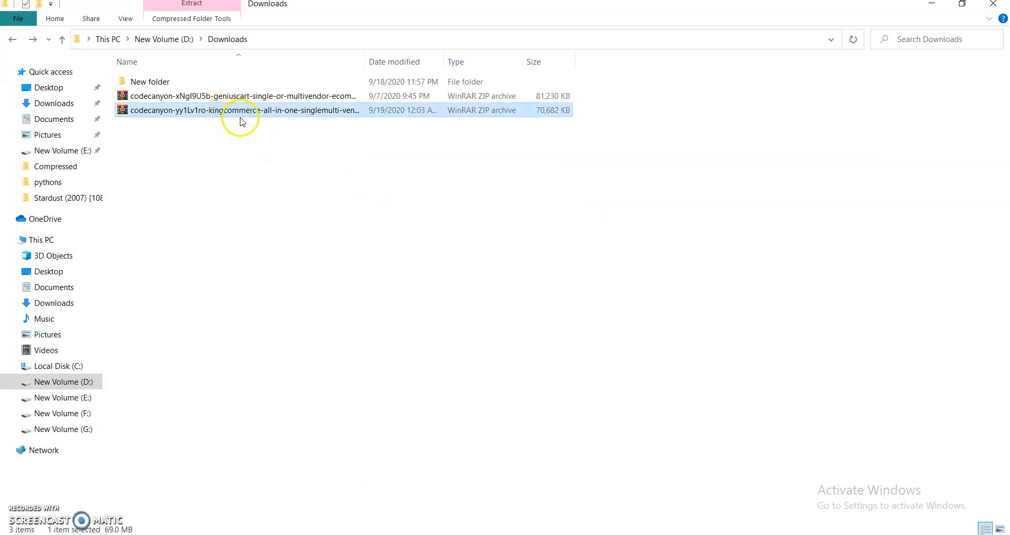
click(208, 138)
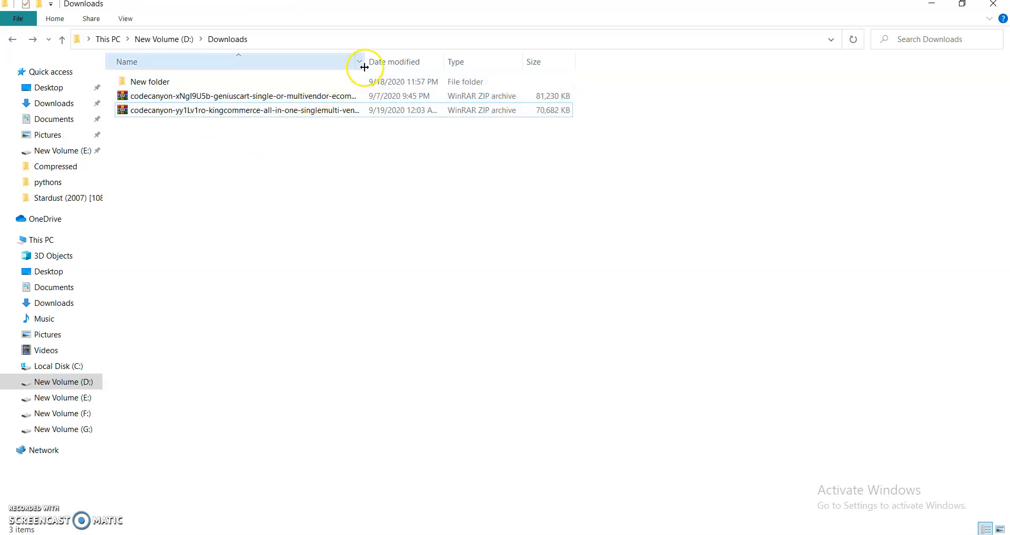
drag(367, 63, 499, 62)
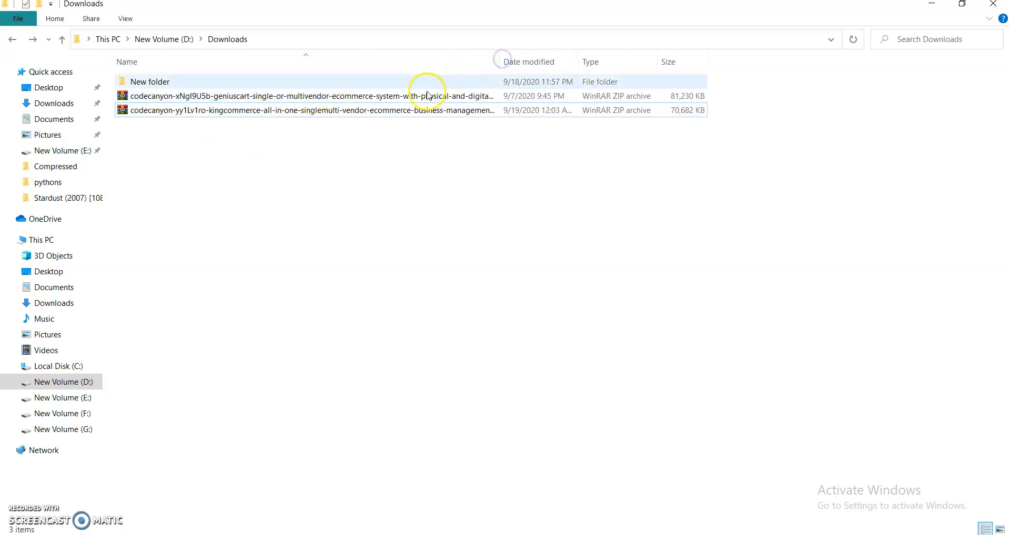
right_click(282, 111)
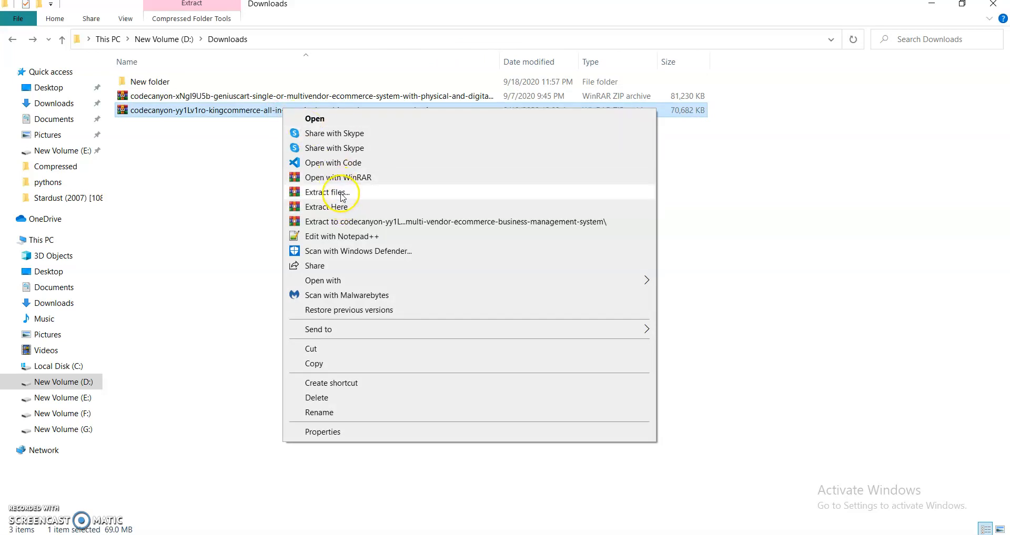
click(342, 222)
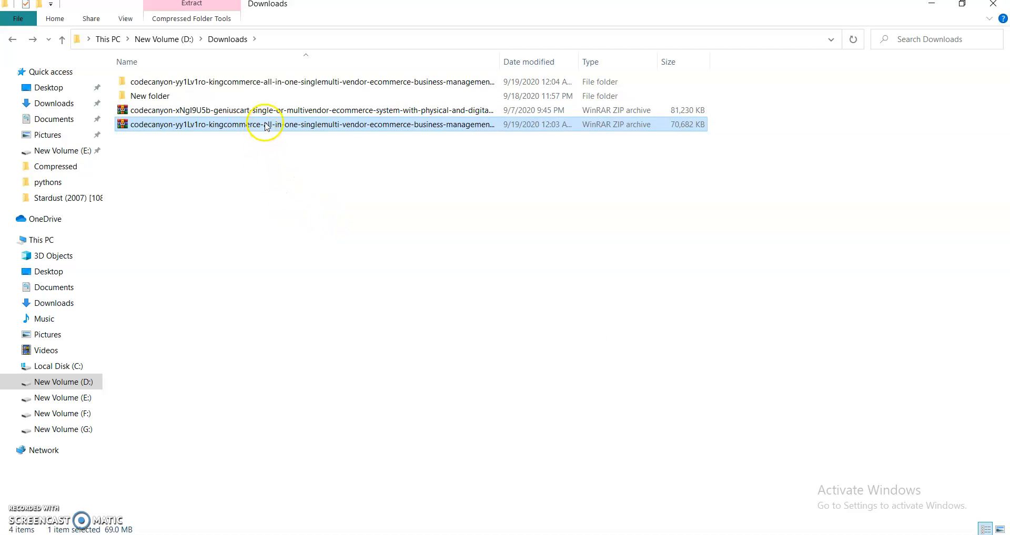
- Open the KingCommerce folder inside the extracted package, read the Redme text file and close it
double_click(255, 82)
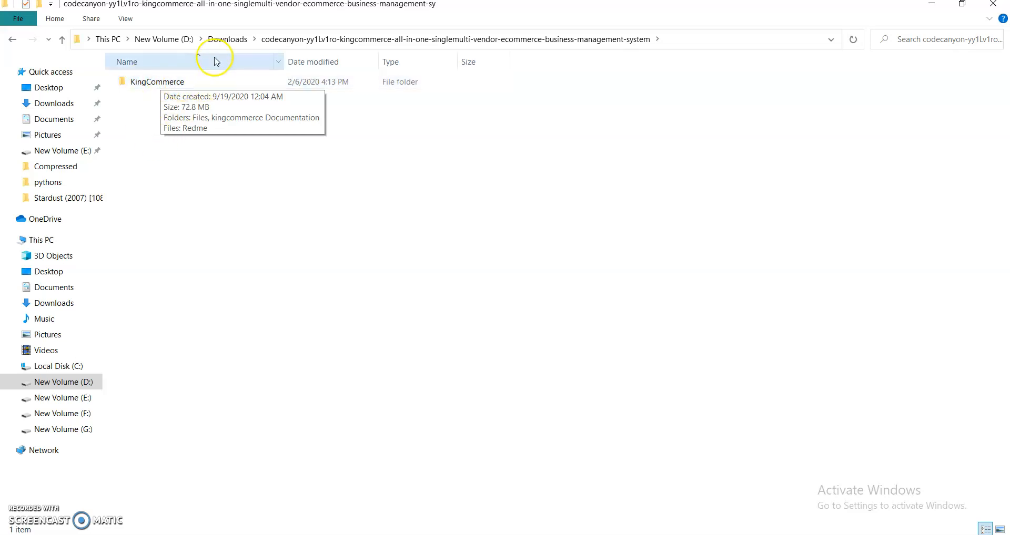
double_click(178, 83)
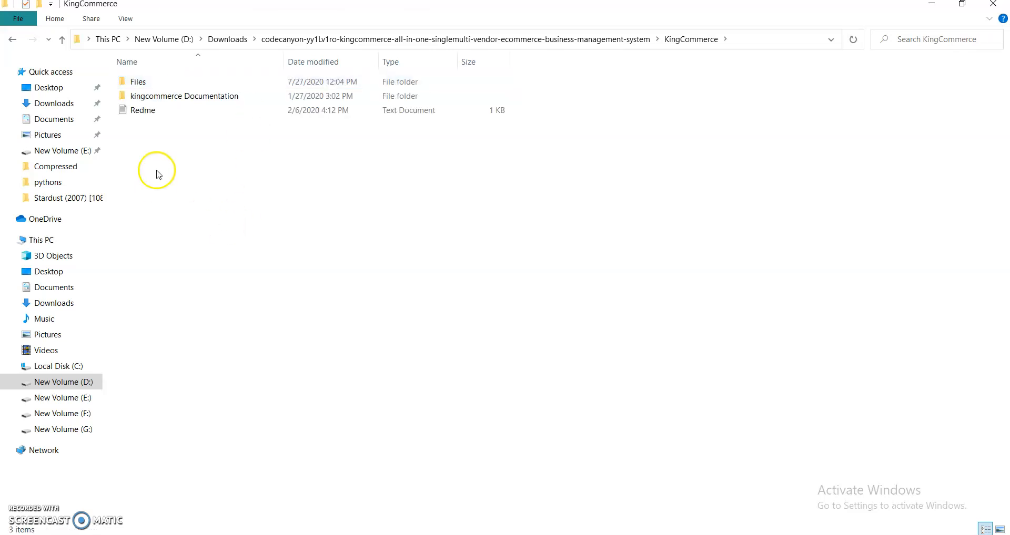
drag(135, 135, 146, 80)
click(163, 216)
double_click(154, 115)
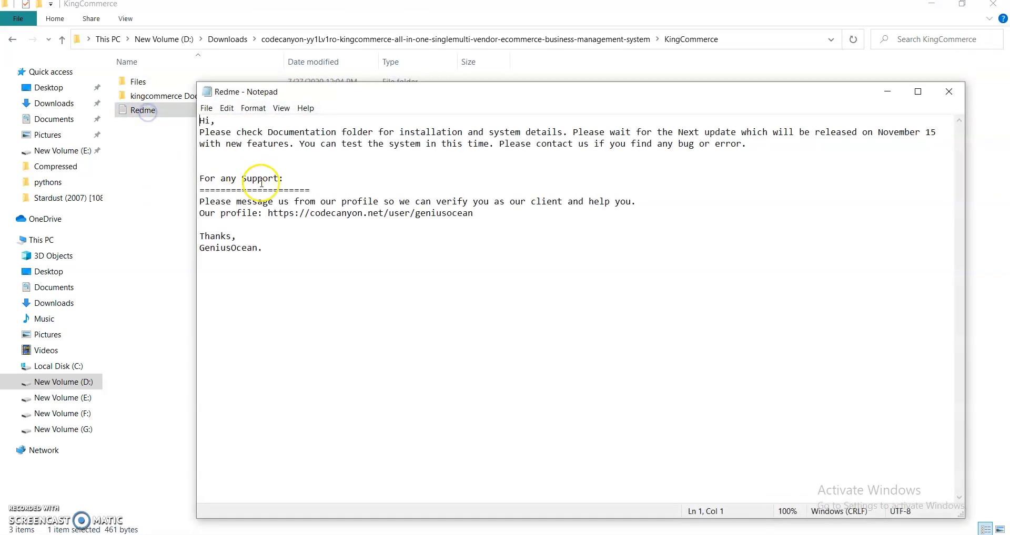
click(949, 91)
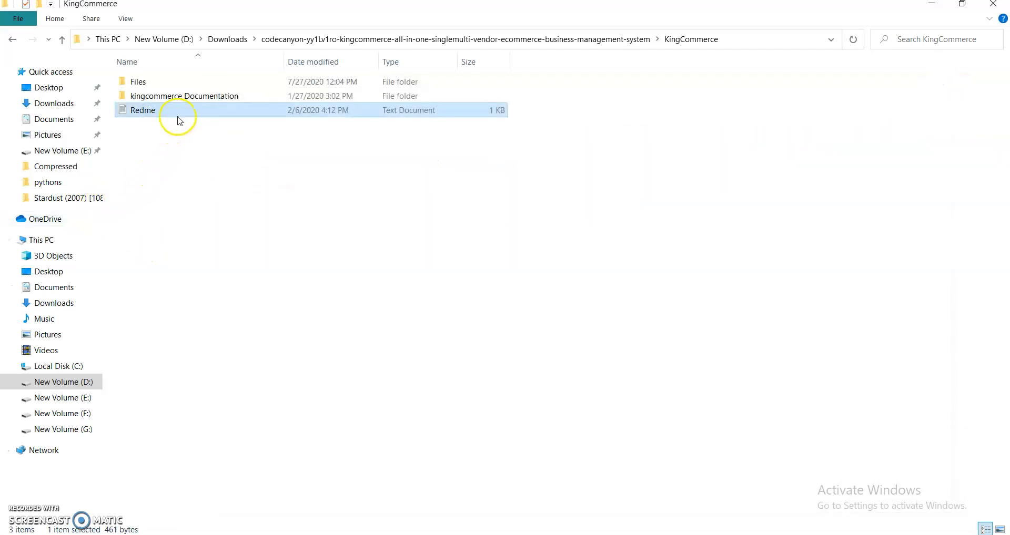
- Open the index page in the kingcommerce Documentation folder, read its Installation section and close the page
double_click(186, 95)
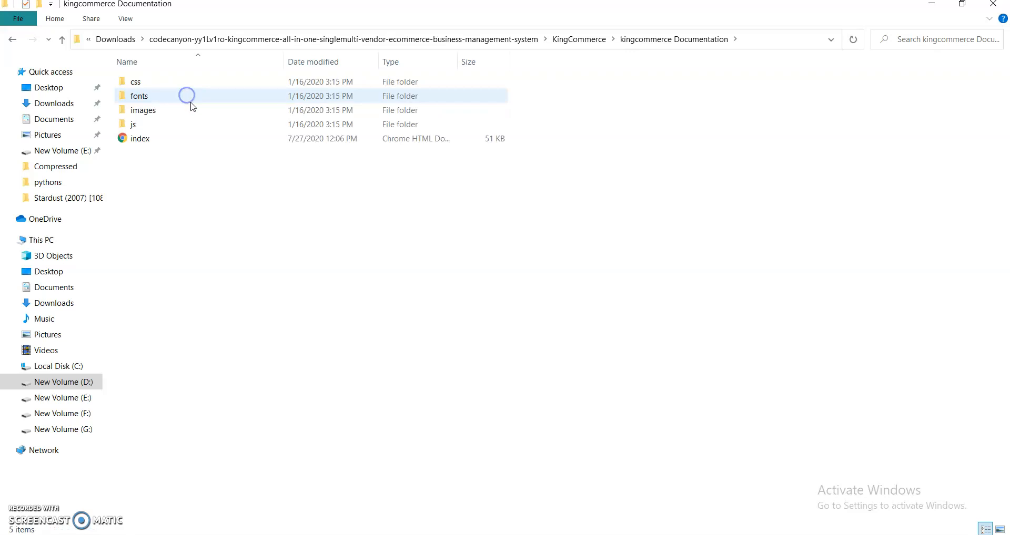
click(138, 143)
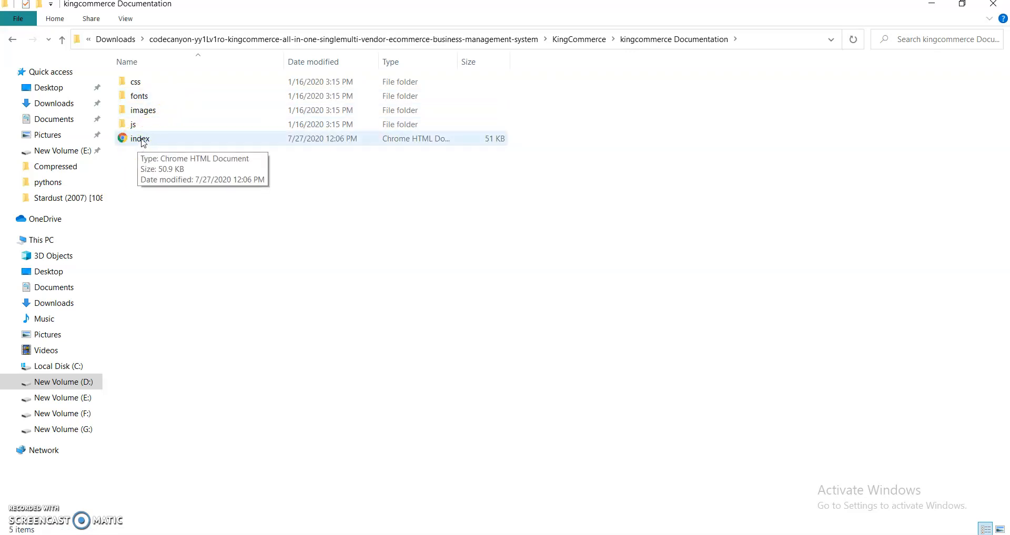
double_click(143, 143)
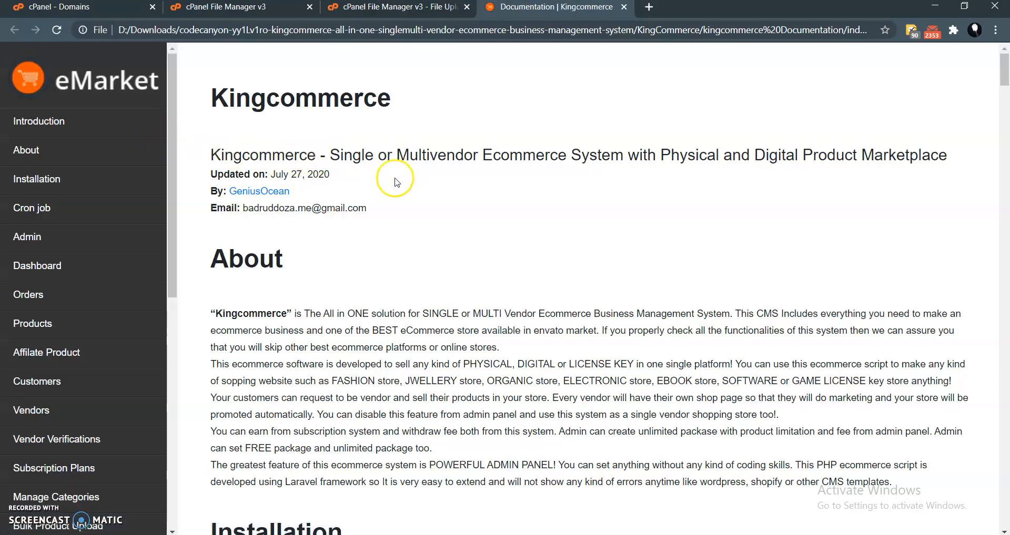
scroll(42, 181, down, 3)
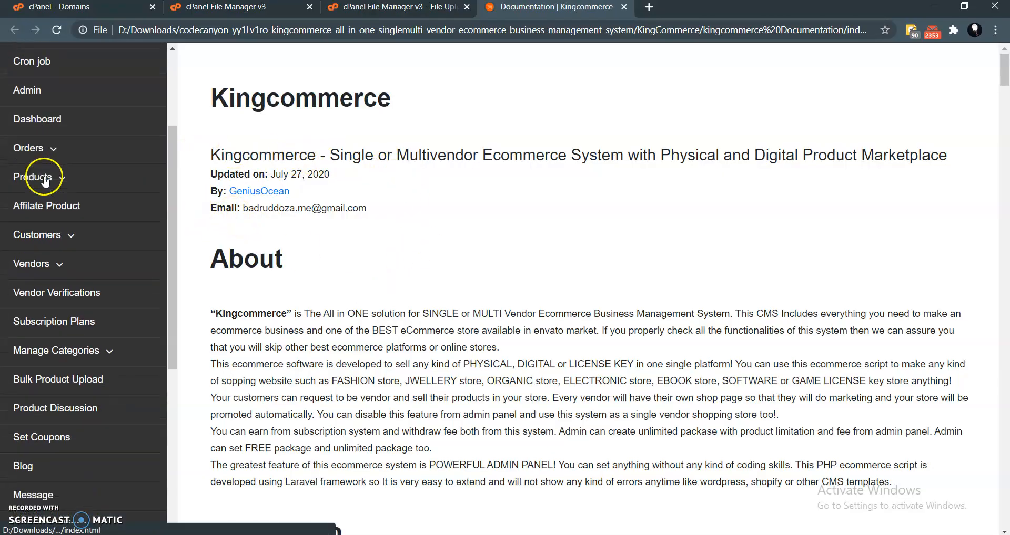
scroll(45, 180, down, 5)
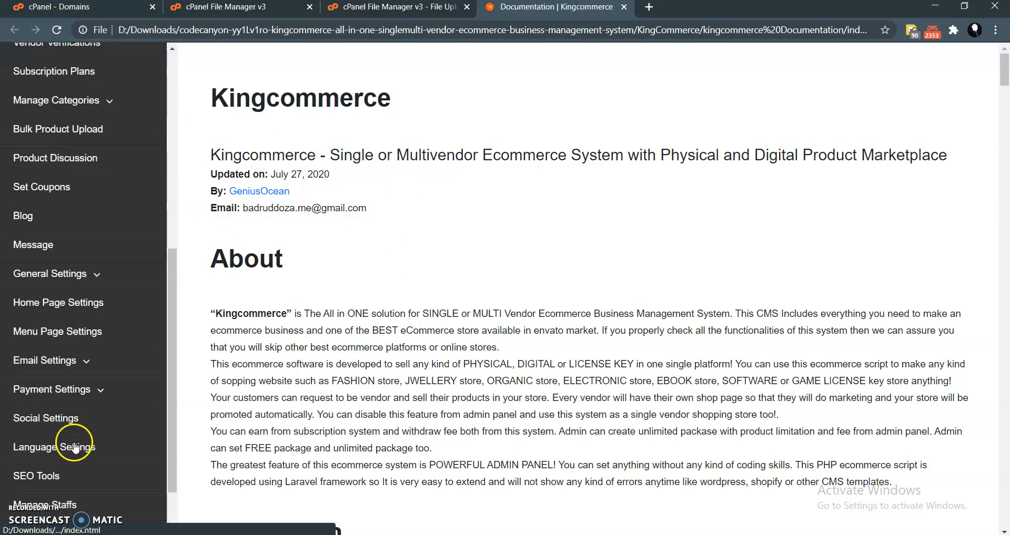
scroll(74, 447, up, 10)
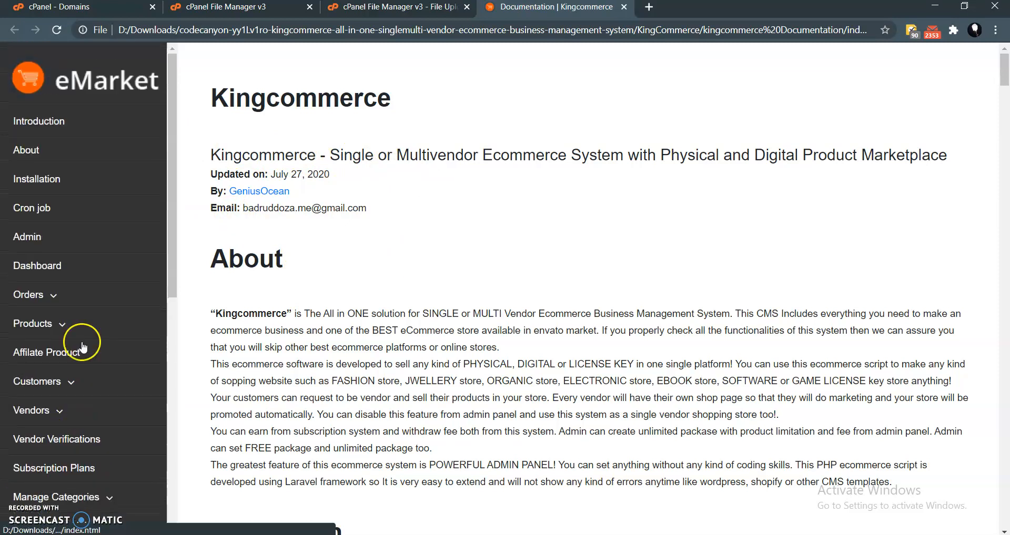
click(48, 179)
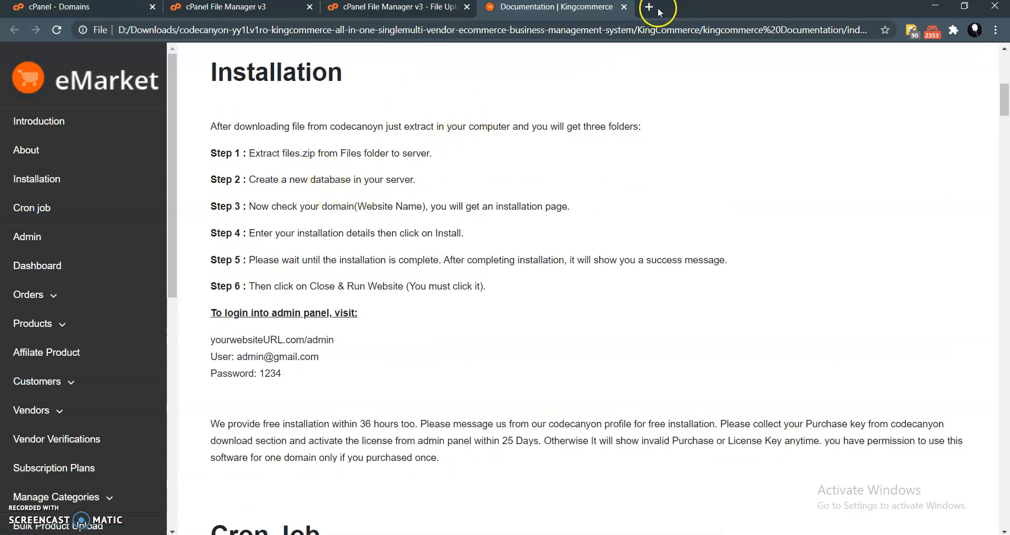
click(623, 7)
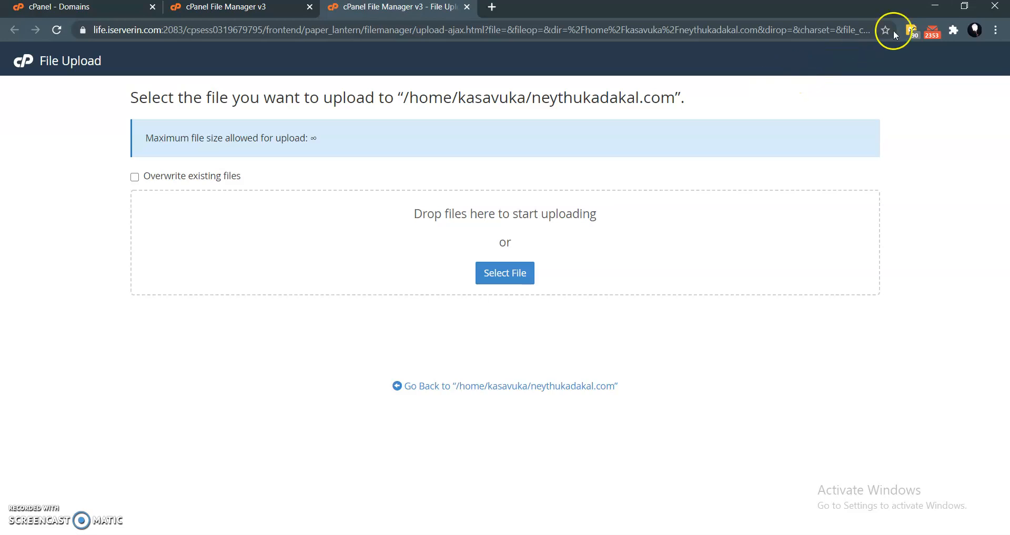
- Return to File Explorer and locate the kingcommerce archive in the Files folder of KingCommerce
click(935, 9)
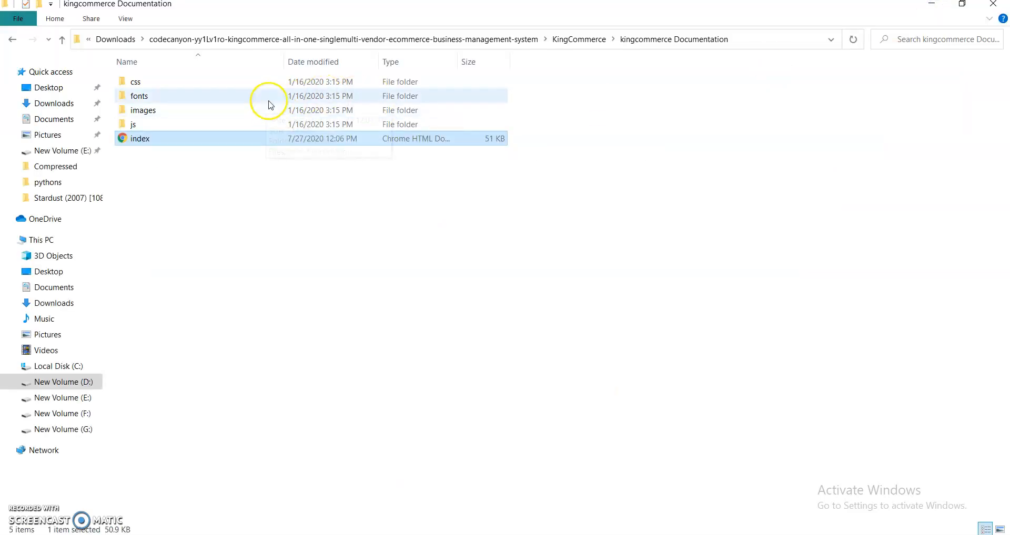
click(11, 39)
double_click(148, 83)
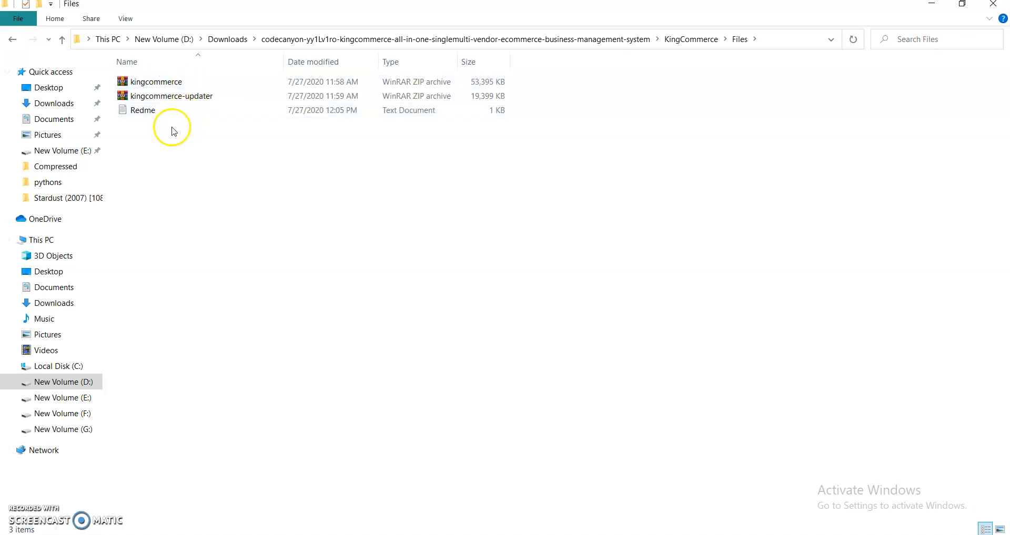
click(147, 83)
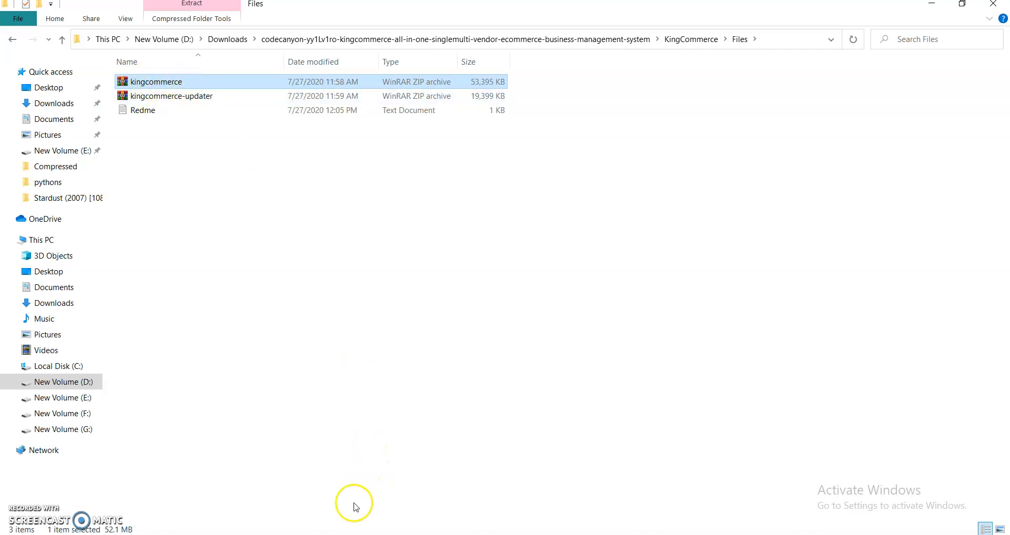
- Switch to the browser and upload the kingcommerce archive from D:\Downloads, in the extracted package's KingCommerce Files folder, to neythukadakal.com
key(alt+Tab)
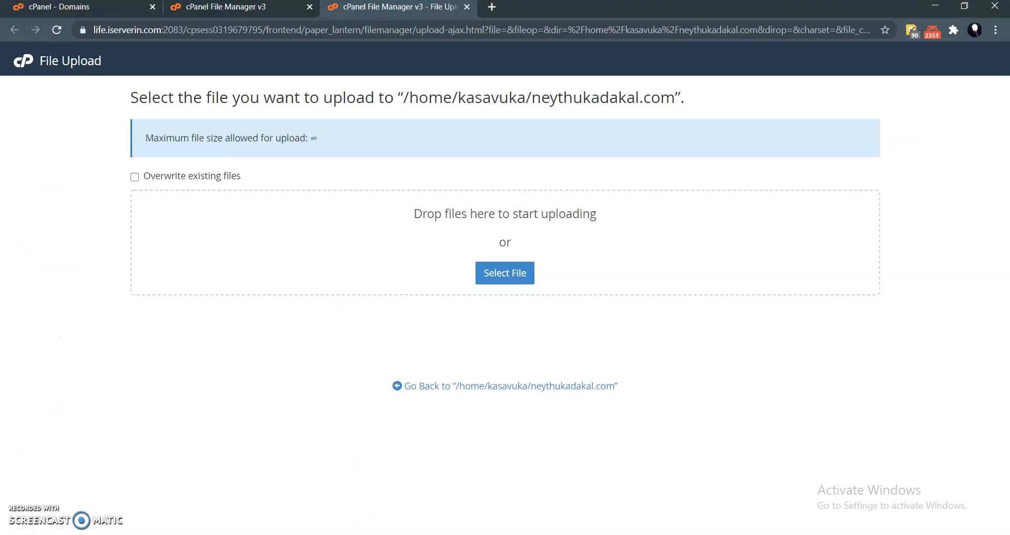
click(494, 275)
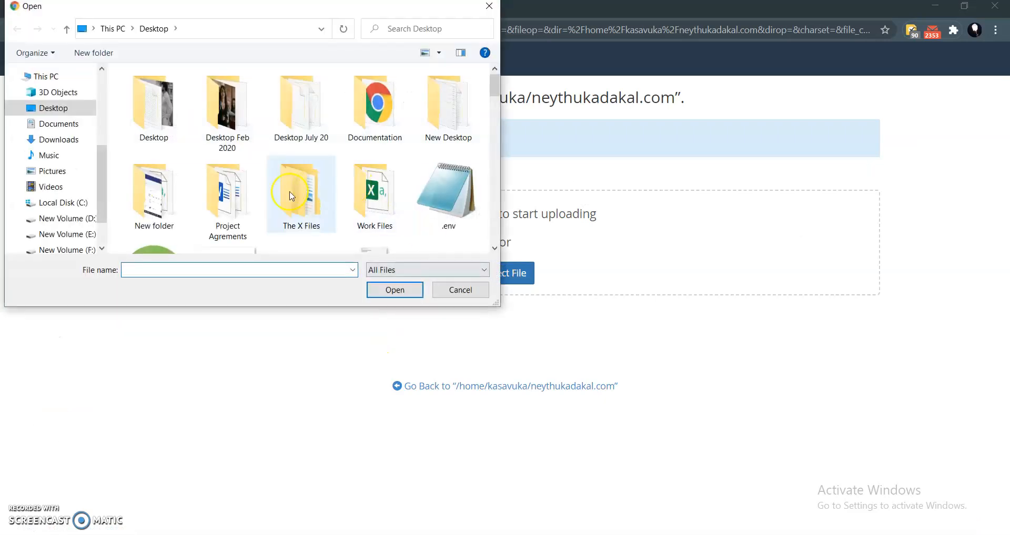
scroll(48, 184, down, 1)
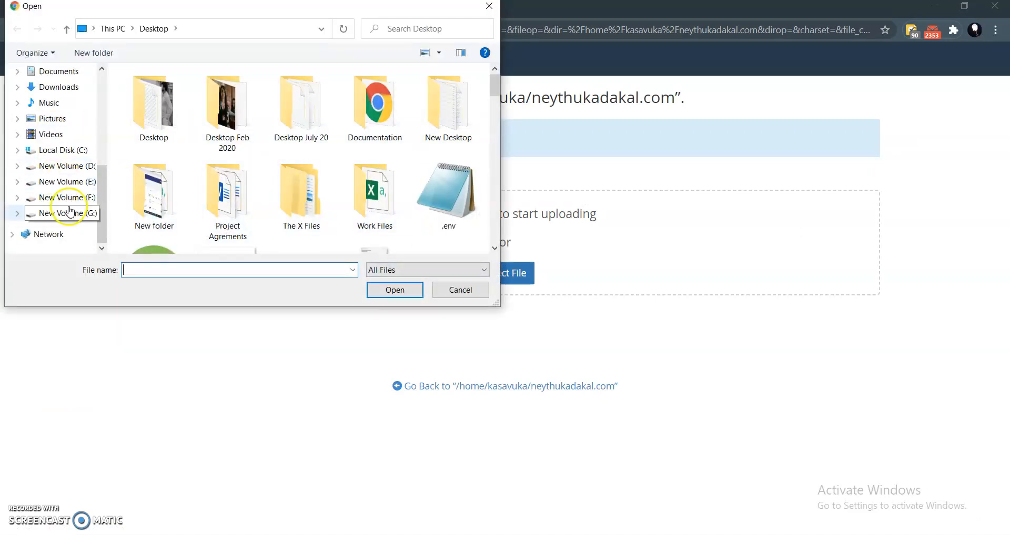
click(72, 167)
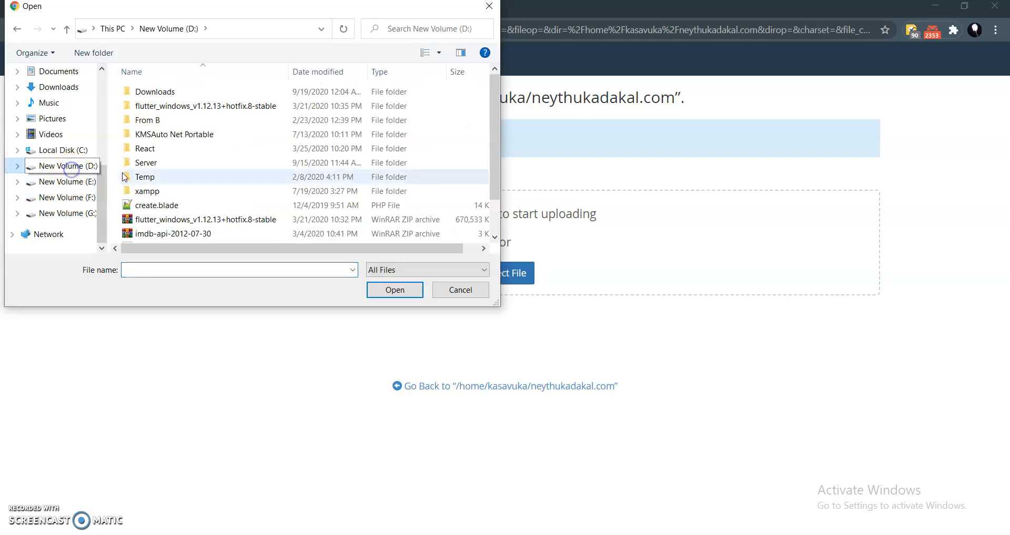
double_click(156, 97)
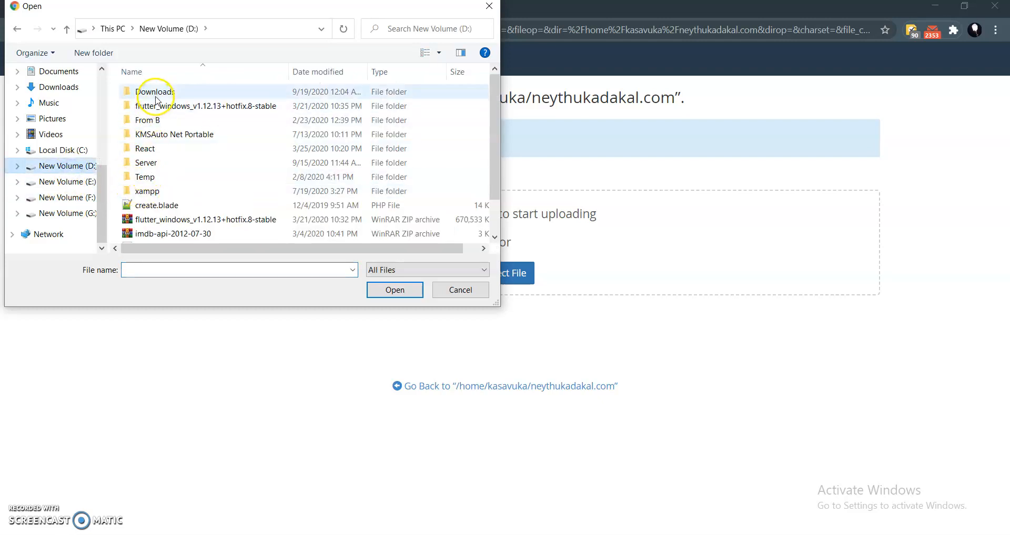
click(170, 92)
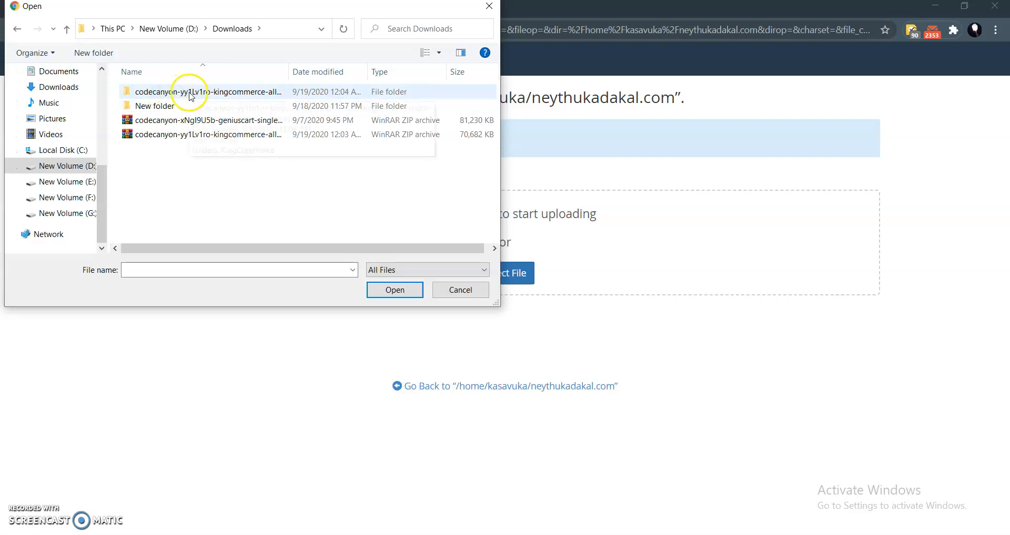
double_click(191, 93)
double_click(184, 93)
double_click(157, 90)
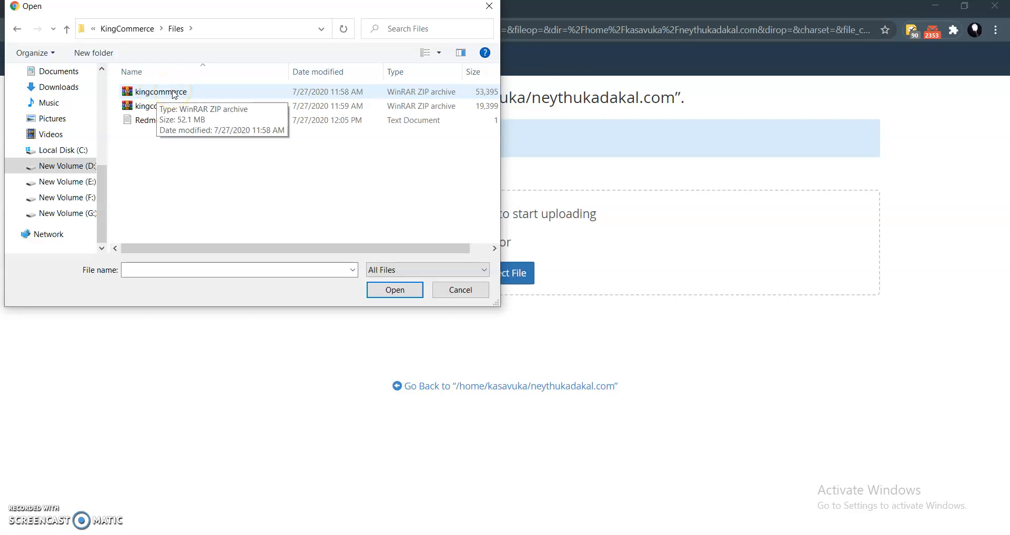
double_click(174, 93)
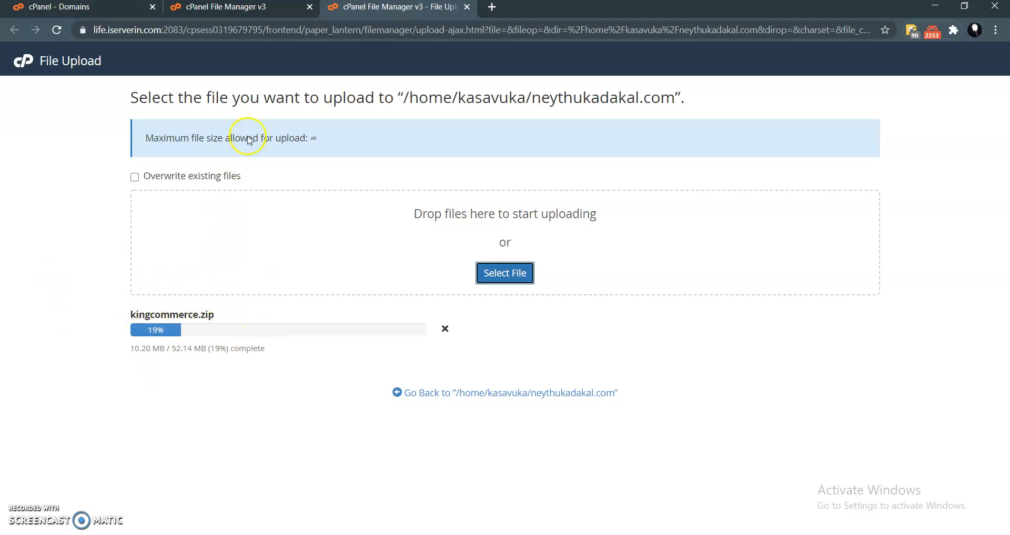
- Check the target folder path in File Manager and the upload progress of kingcommerce.zip
click(248, 7)
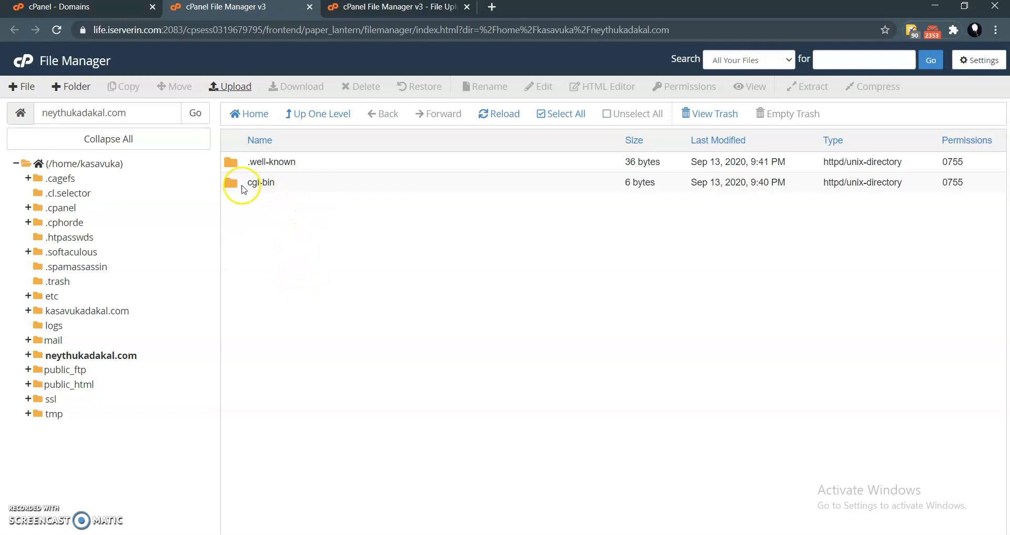
drag(129, 112, 56, 108)
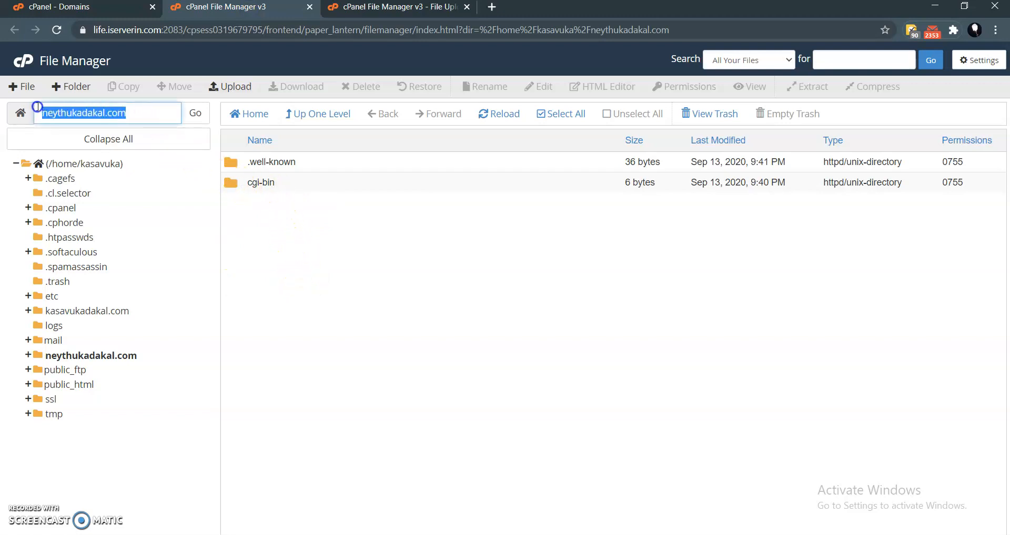
click(155, 113)
click(426, 245)
click(401, 11)
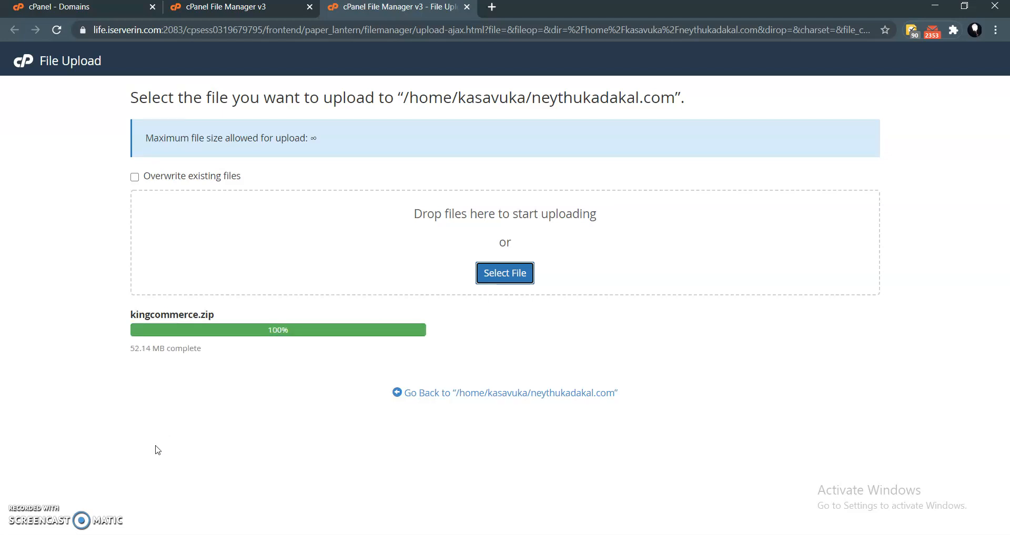
click(205, 348)
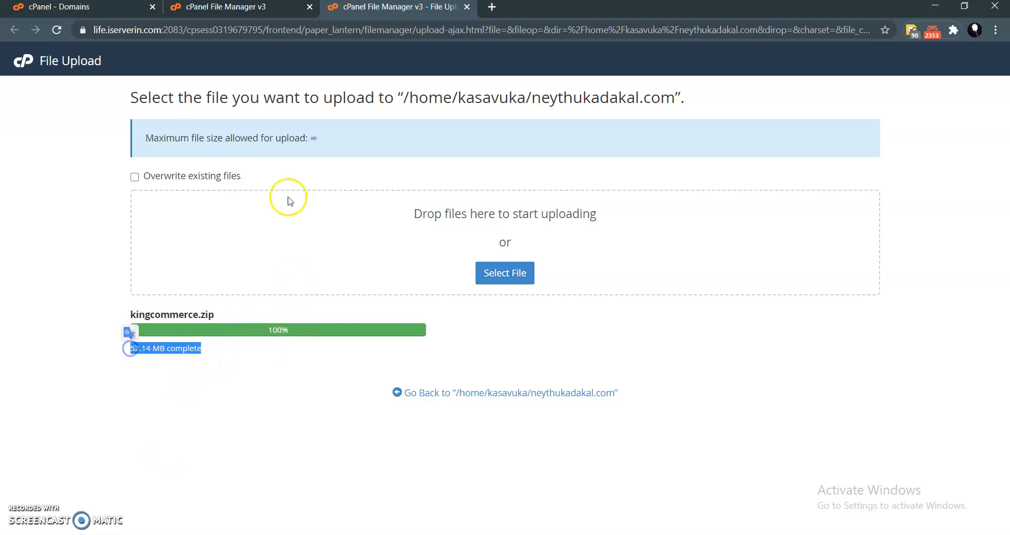
- Return to File Manager, reload the neythukadakal.com folder listing and select kingcommerce.zip
click(223, 8)
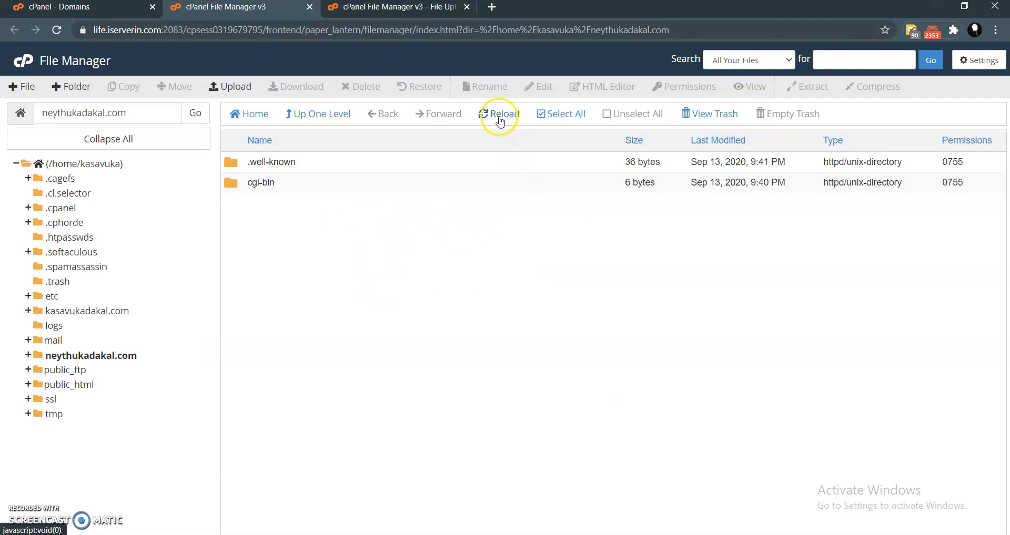
click(499, 117)
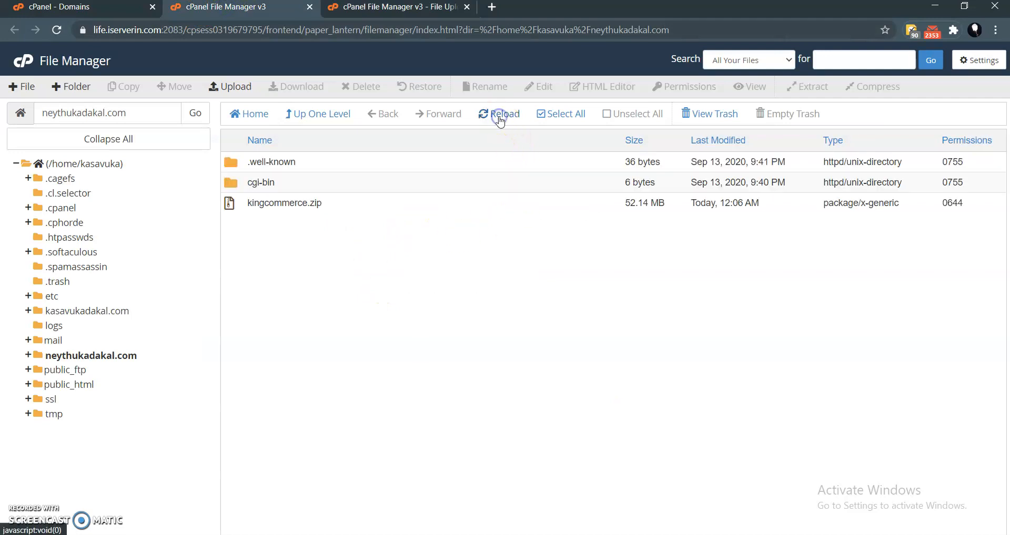
click(339, 204)
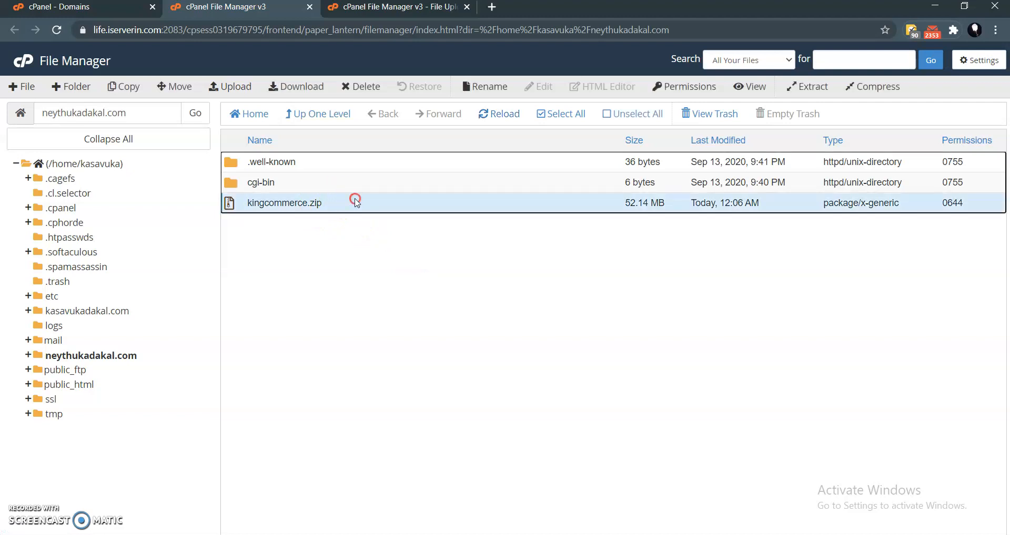
right_click(357, 203)
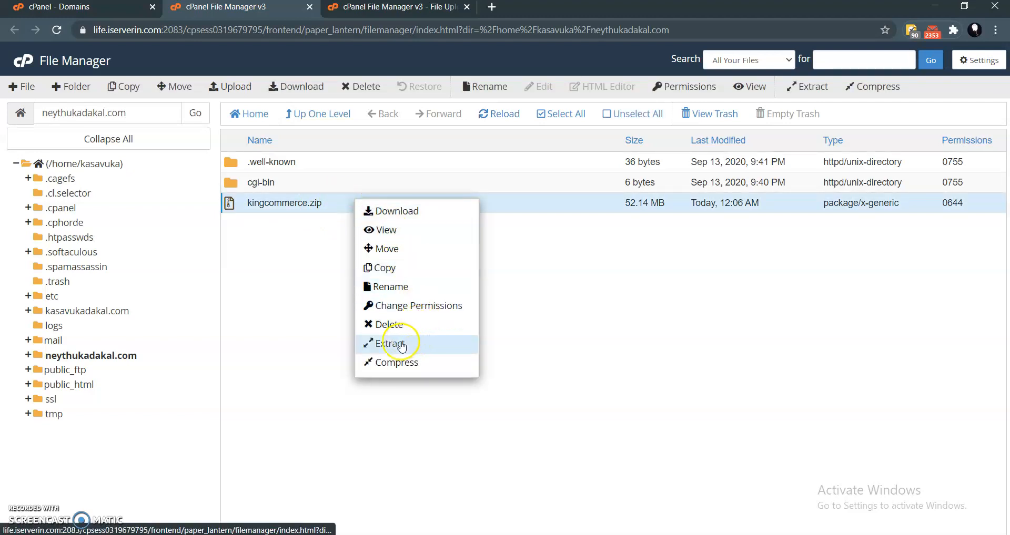
- Permanently delete the .well-known and cgi-bin folders from neythukadakal.com, skipping the trash
click(307, 182)
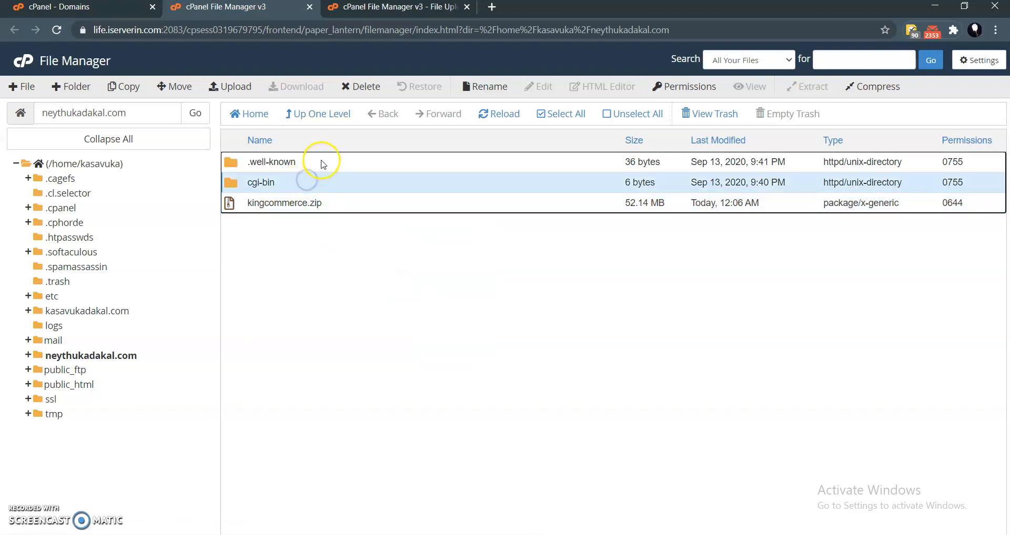
ctrl+click(323, 163)
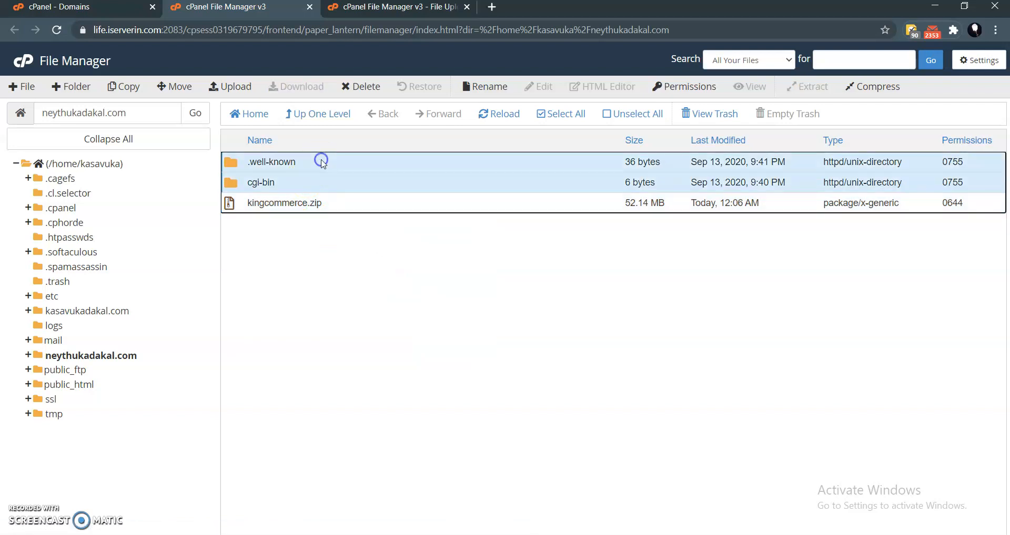
click(360, 88)
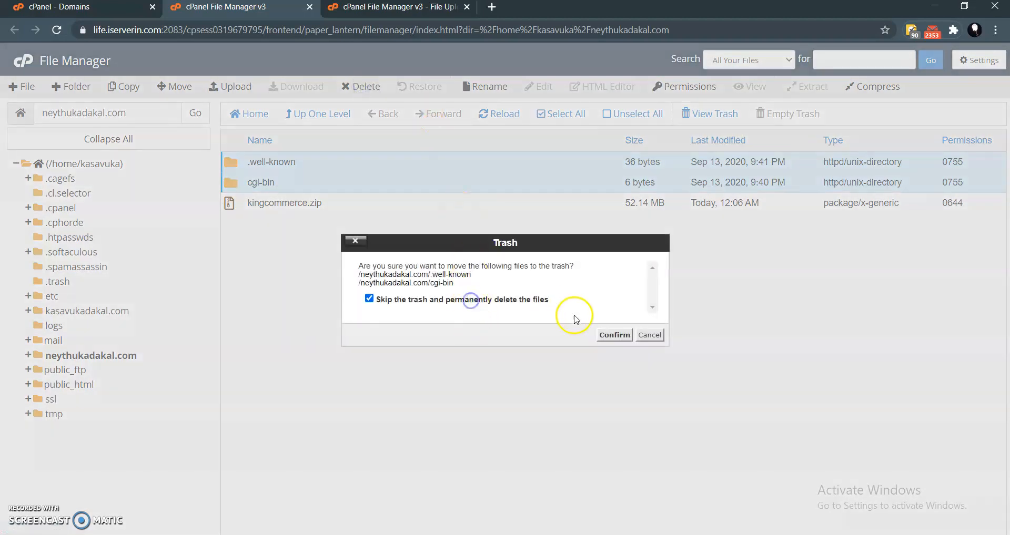
click(613, 335)
- Extract kingcommerce.zip into the neythukadakal.com folder and close the extraction results
right_click(340, 164)
click(389, 309)
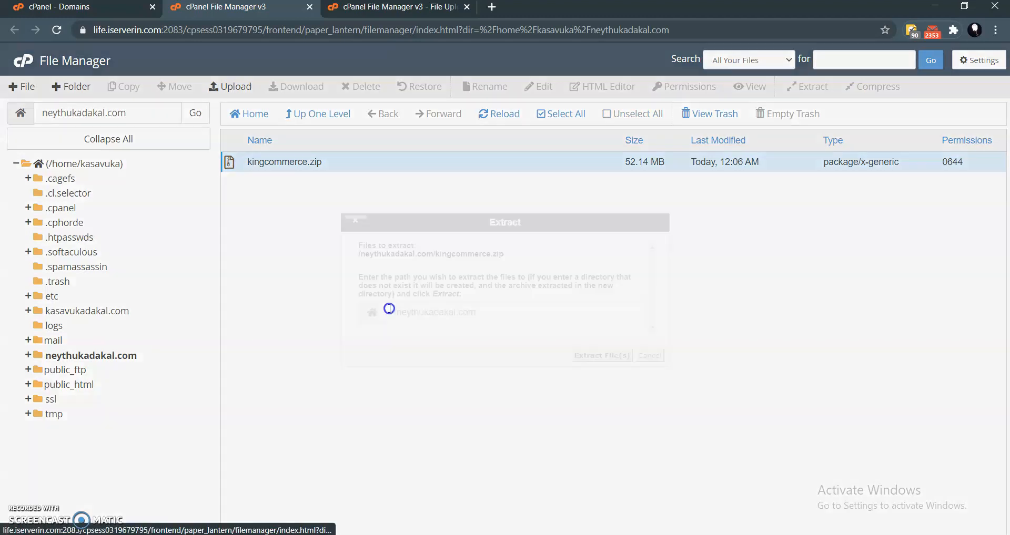
click(583, 353)
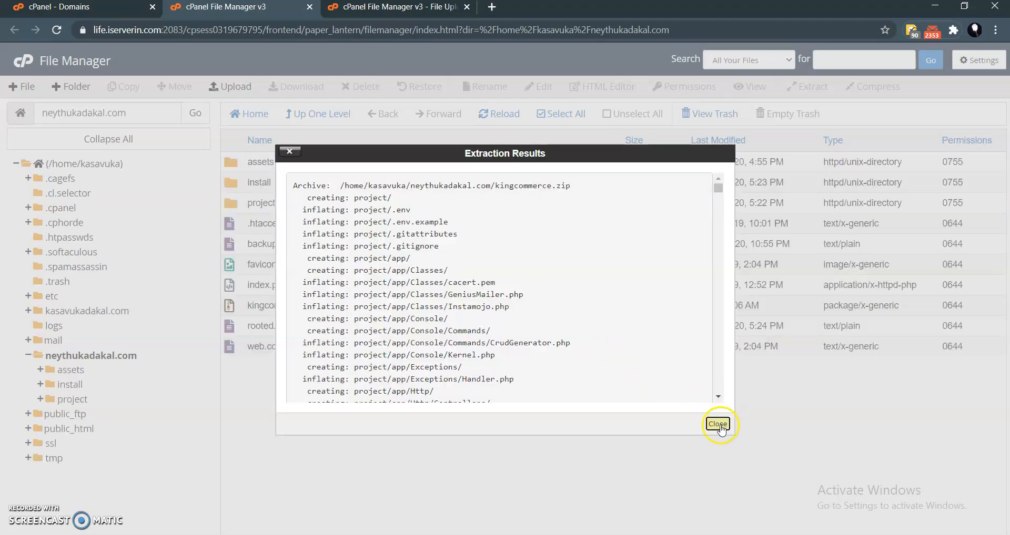
click(718, 424)
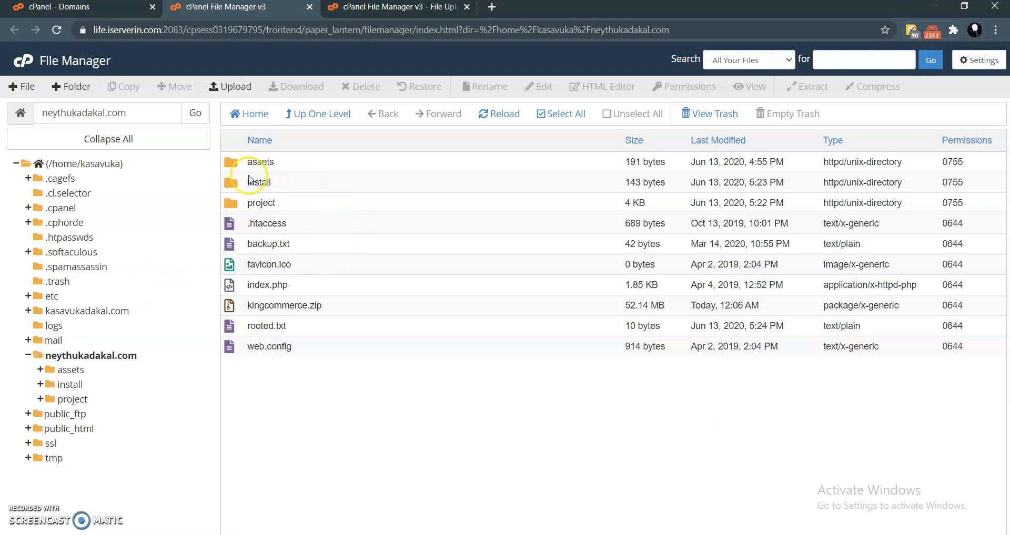
- Delete kingcommerce.zip from the neythukadakal.com folder
click(352, 309)
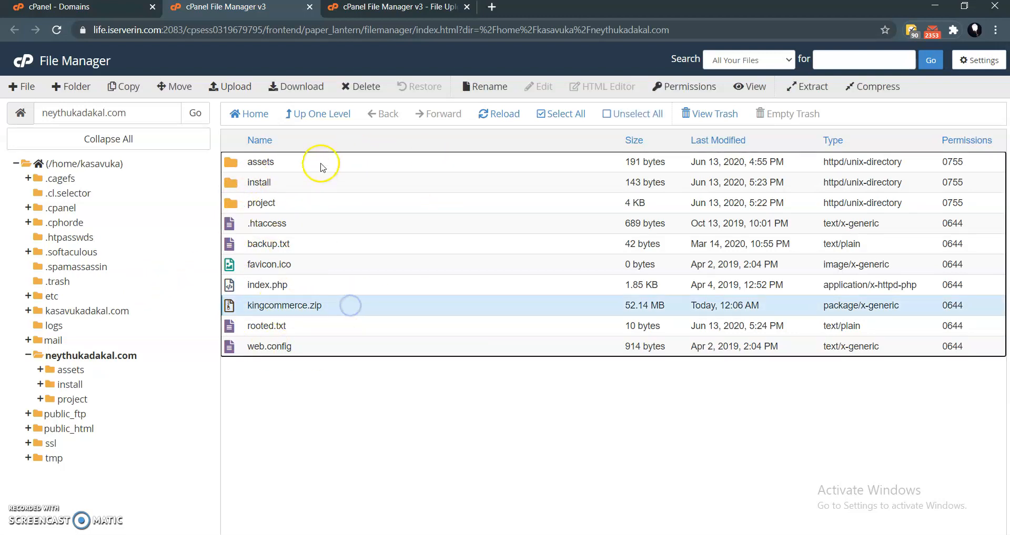
click(360, 87)
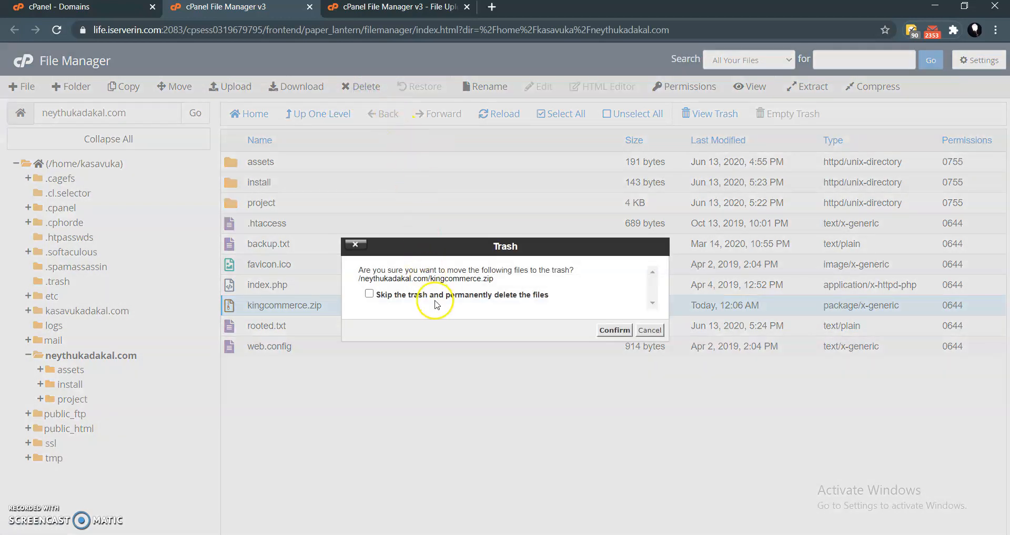
click(614, 330)
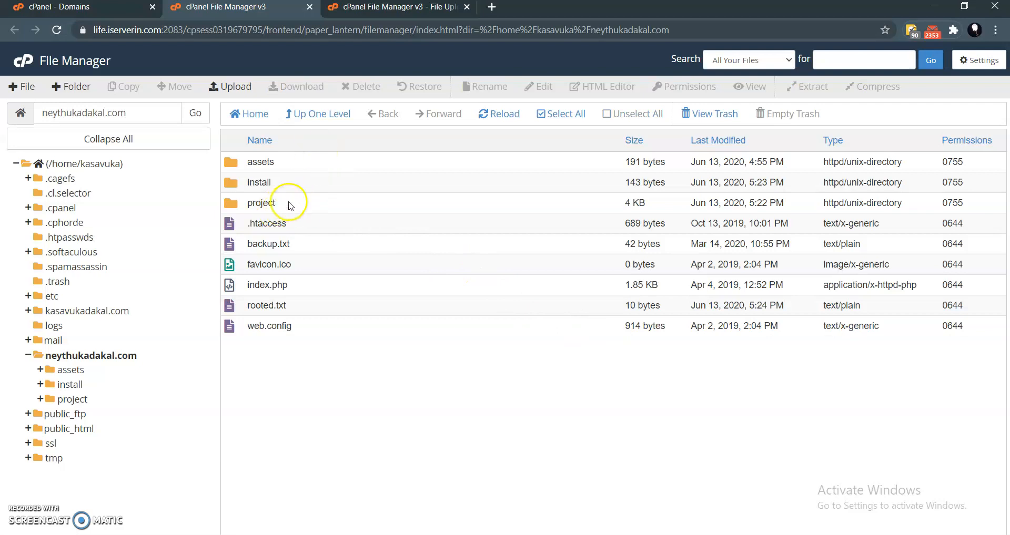
- Copy the domain name from File Manager's path and open neythukadakal.com/install in place of the File Upload page
drag(133, 114, 18, 117)
key(ctrl+c)
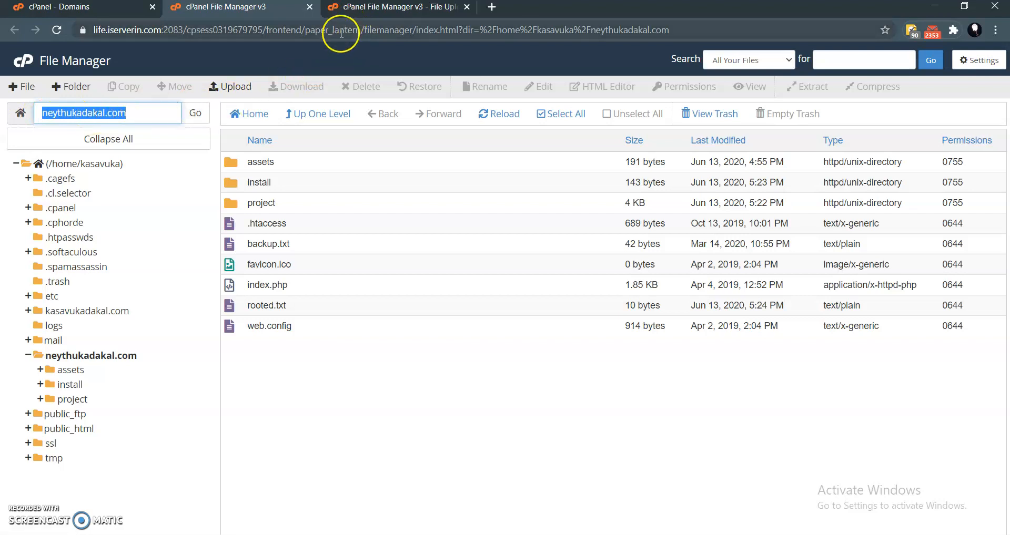
click(383, 8)
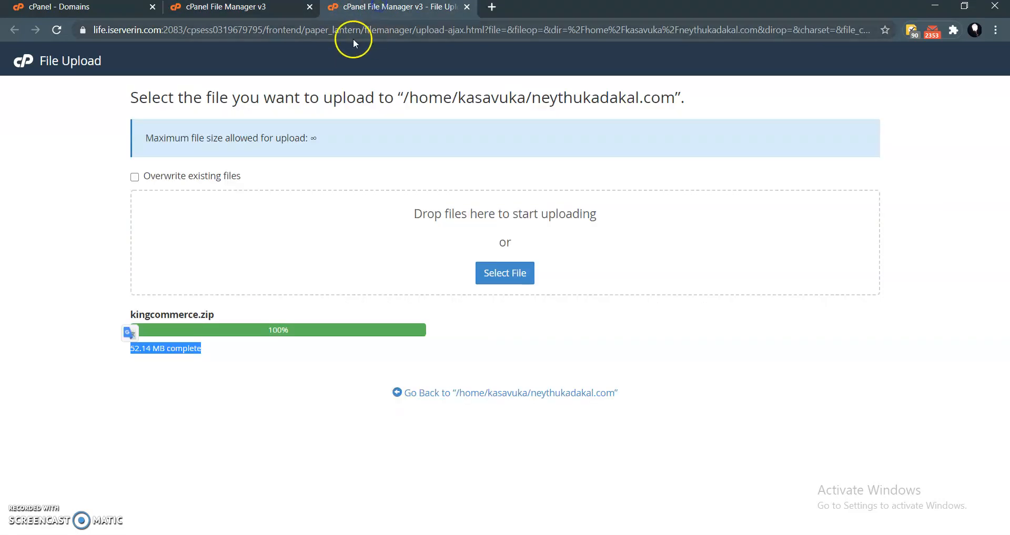
click(349, 31)
key(ctrl+v)
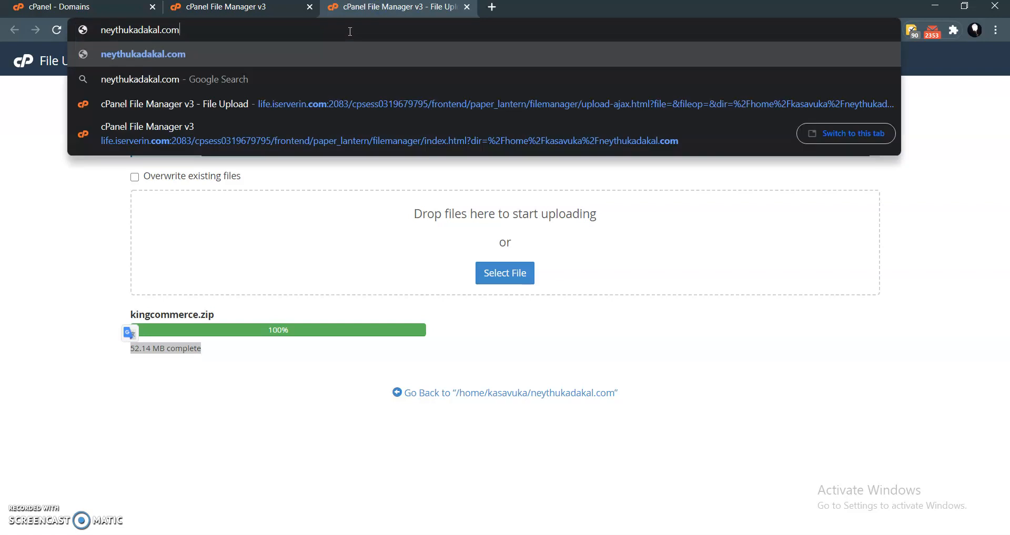
text(/install)
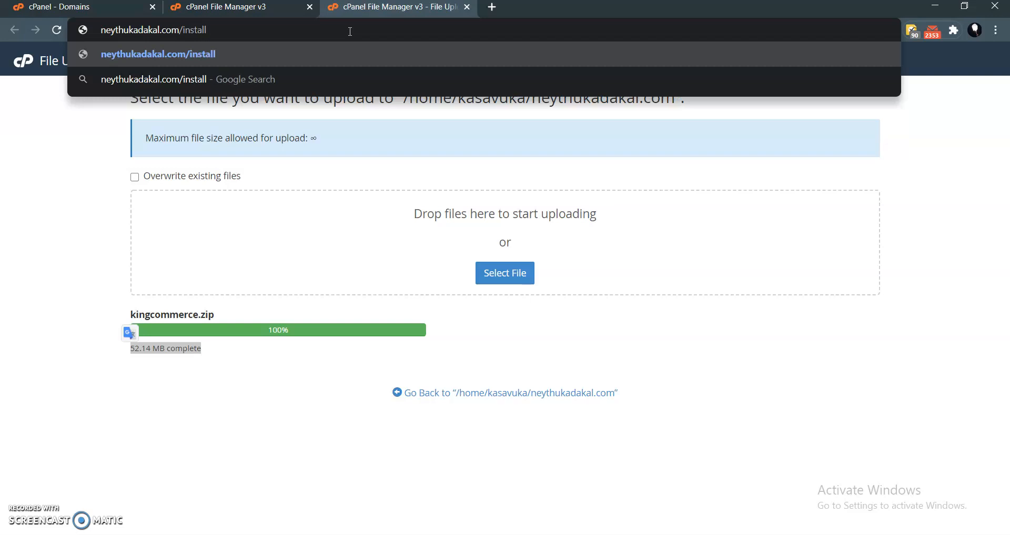
key(Return)
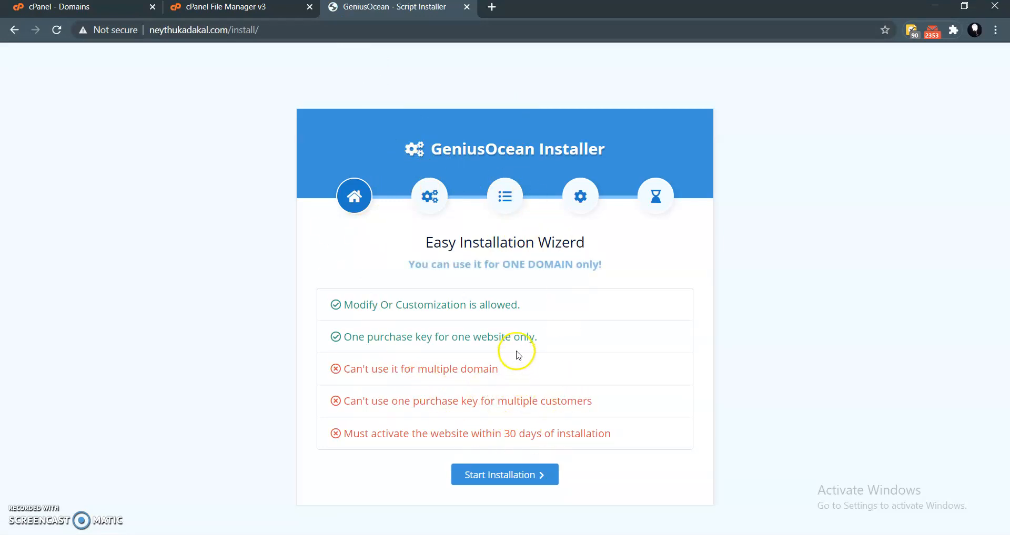
- Read the usage terms on the GeniusOcean Installer welcome page and start the installation
drag(360, 305, 487, 304)
click(489, 304)
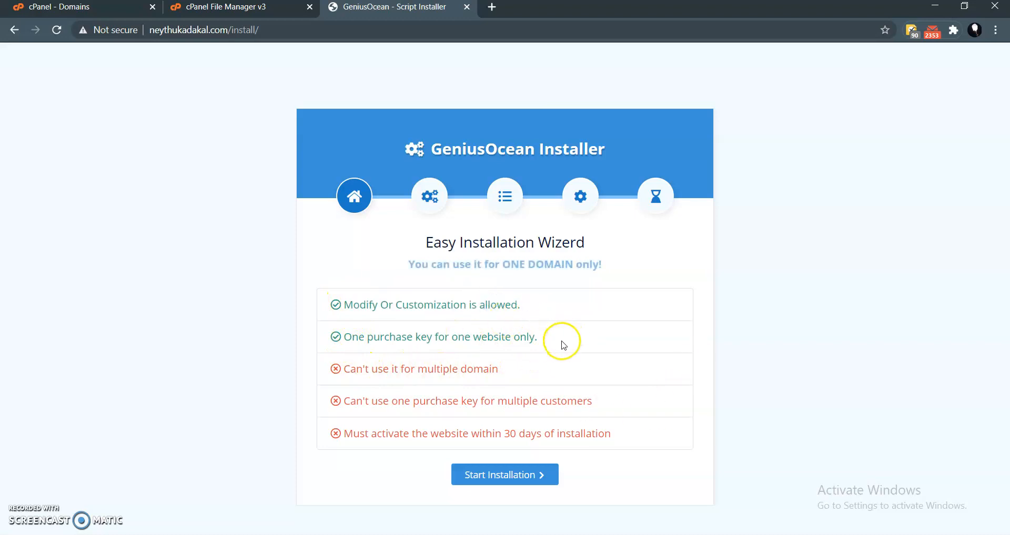
drag(561, 342, 362, 338)
click(402, 337)
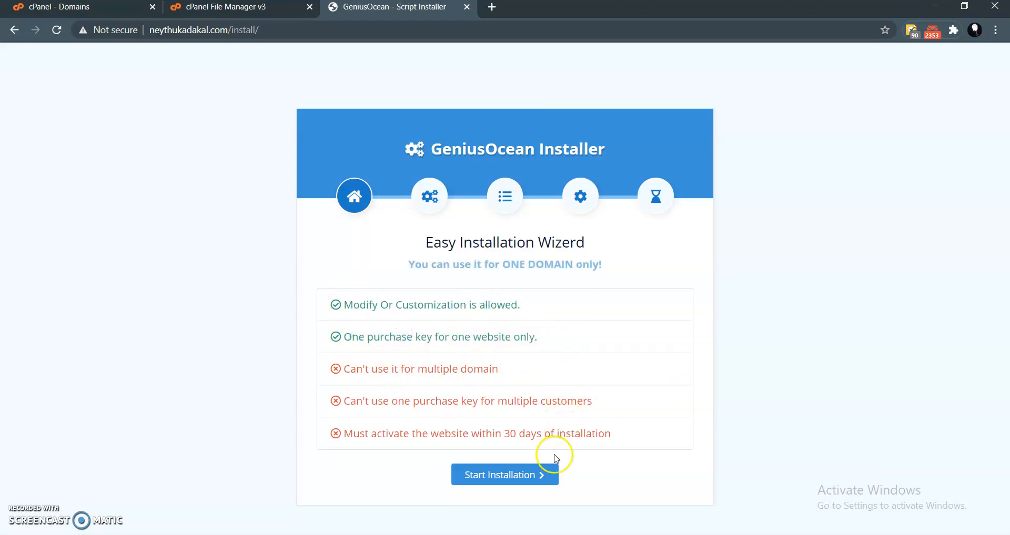
click(498, 479)
- Review the PHP version, extension, env and database checks in the Server Requirements list
scroll(502, 286, down, 2)
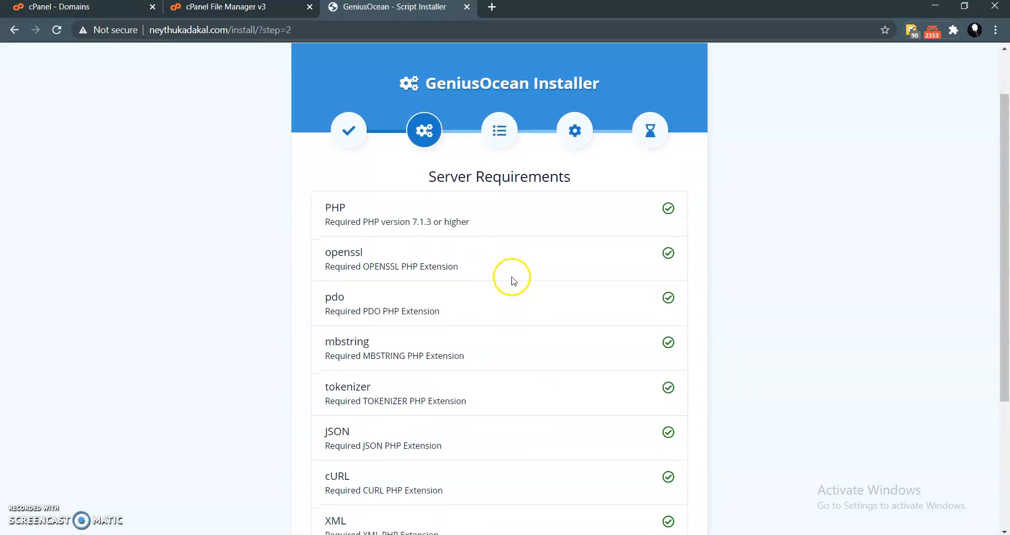
scroll(513, 189, down, 1)
scroll(509, 177, up, 1)
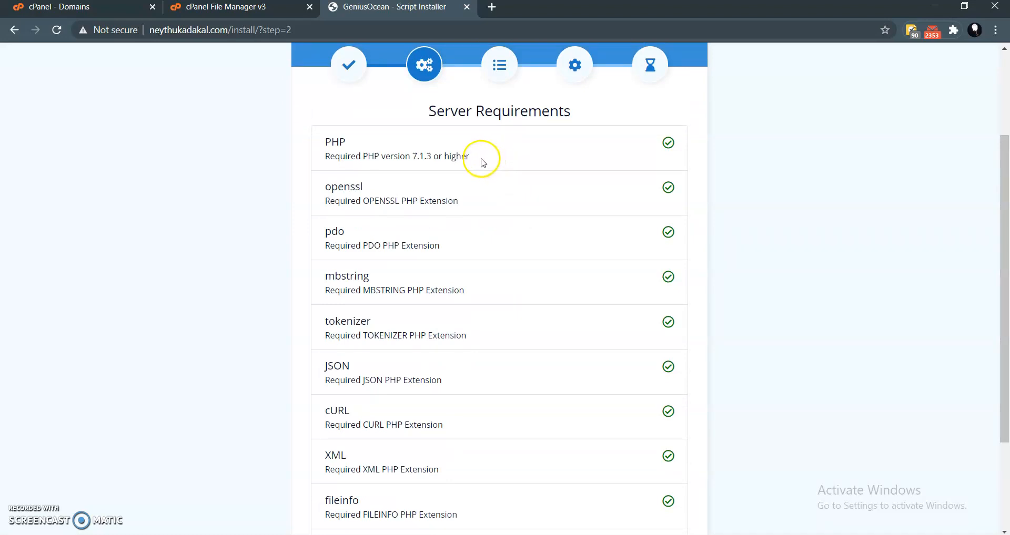
scroll(573, 160, down, 2)
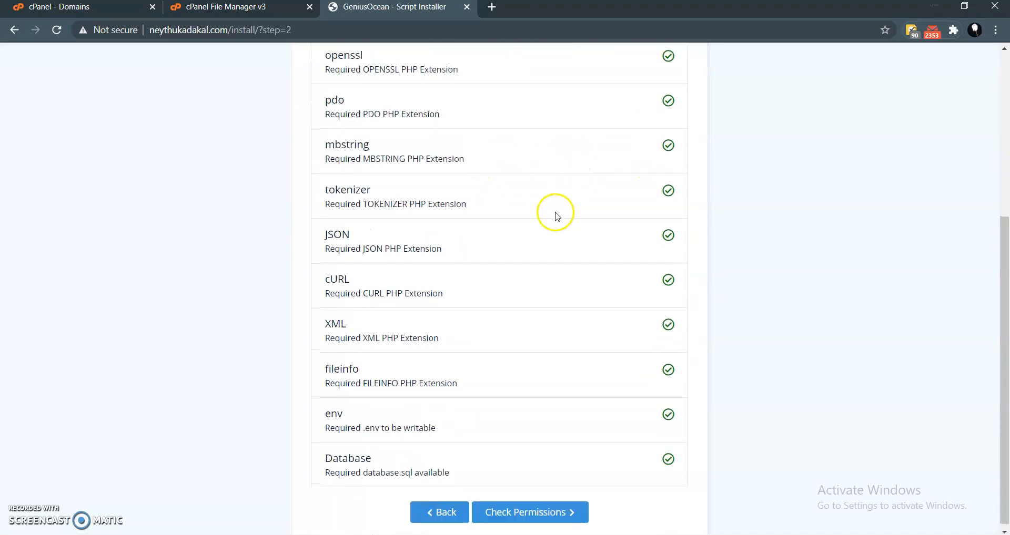
- Review the server requirements and folder permission checks and continue to the installer's website and database configuration form
scroll(570, 225, up, 2)
scroll(658, 61, down, 1)
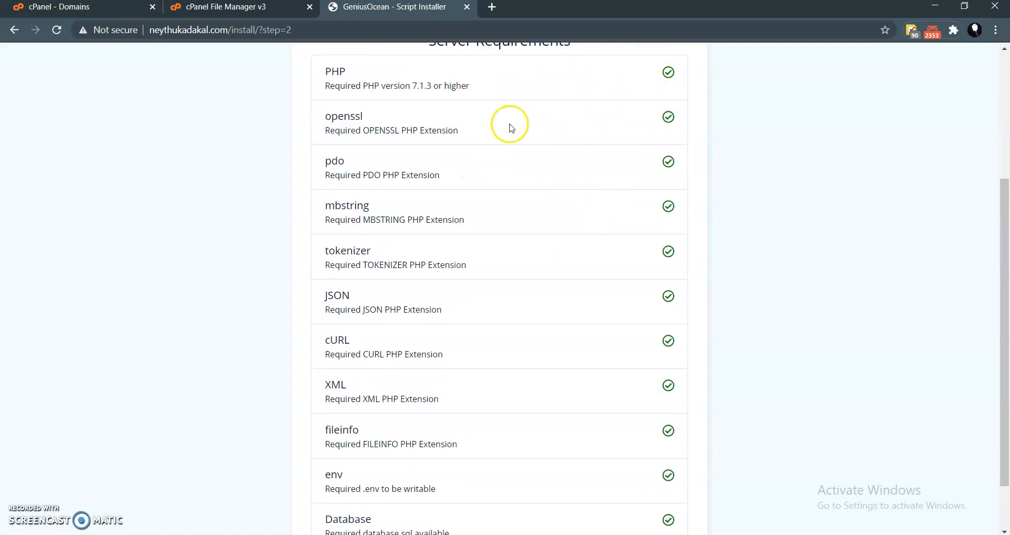
scroll(512, 105, down, 1)
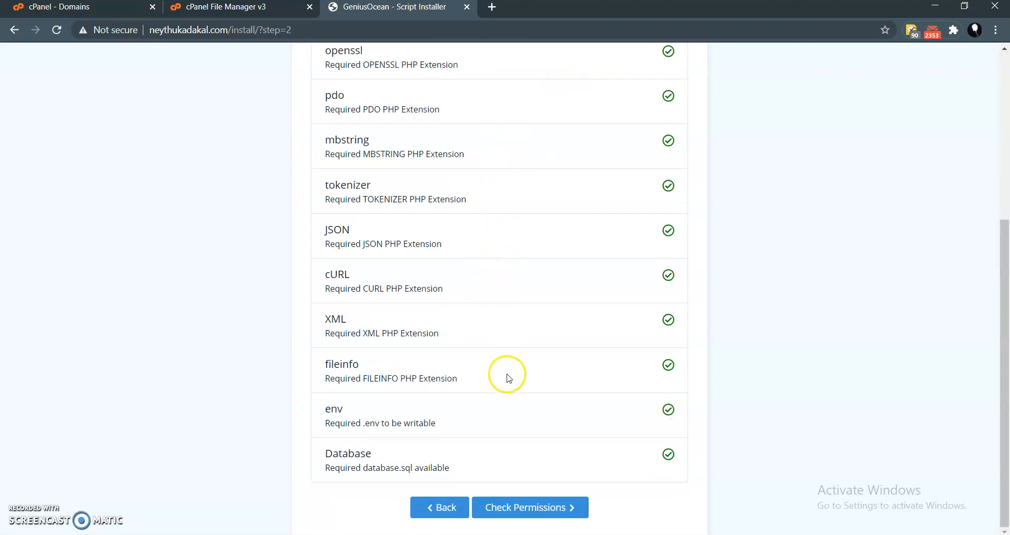
click(531, 511)
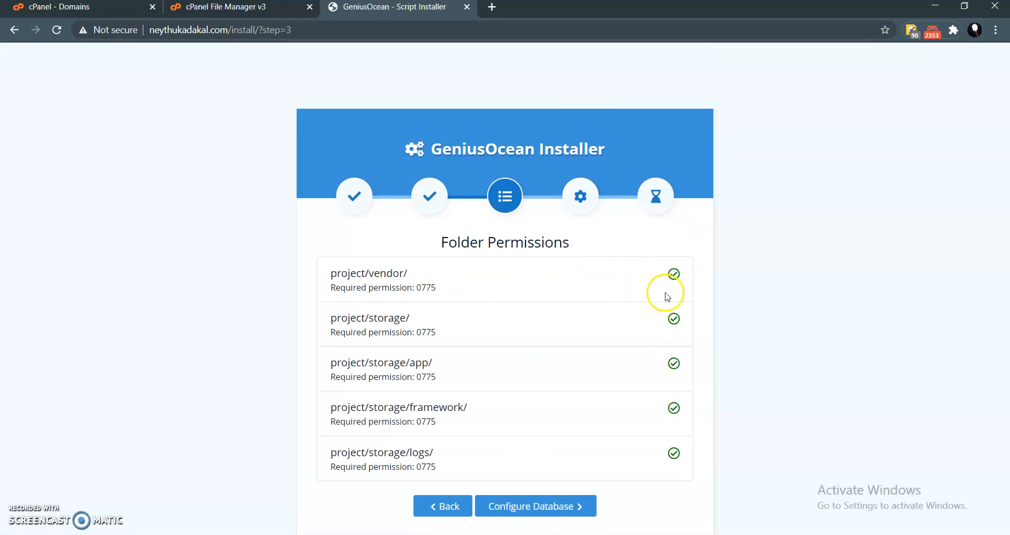
click(550, 507)
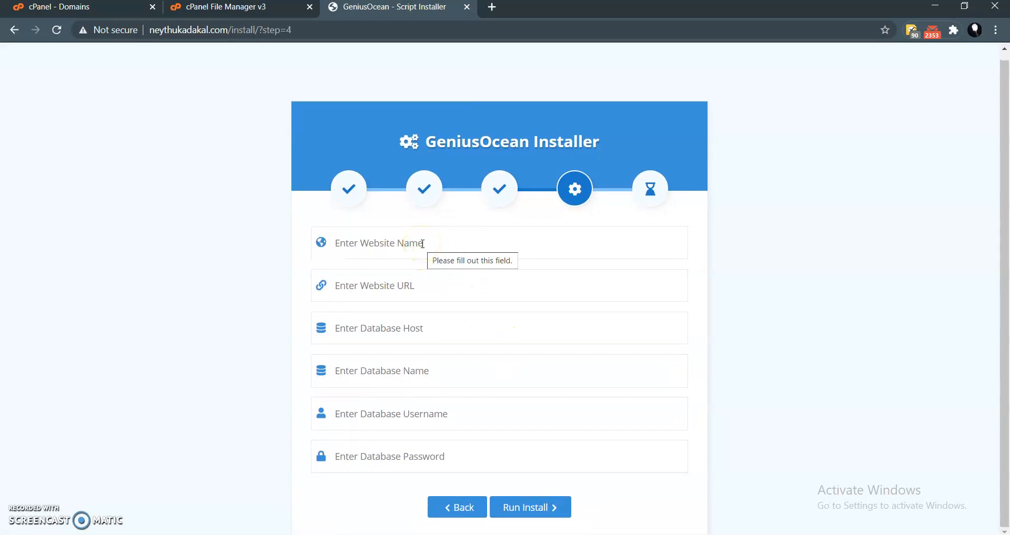
- Enter Neythukadakal as the website name in the installer, copying it from the site's domain and capitalizing the first letter
double_click(185, 30)
key(ctrl+c)
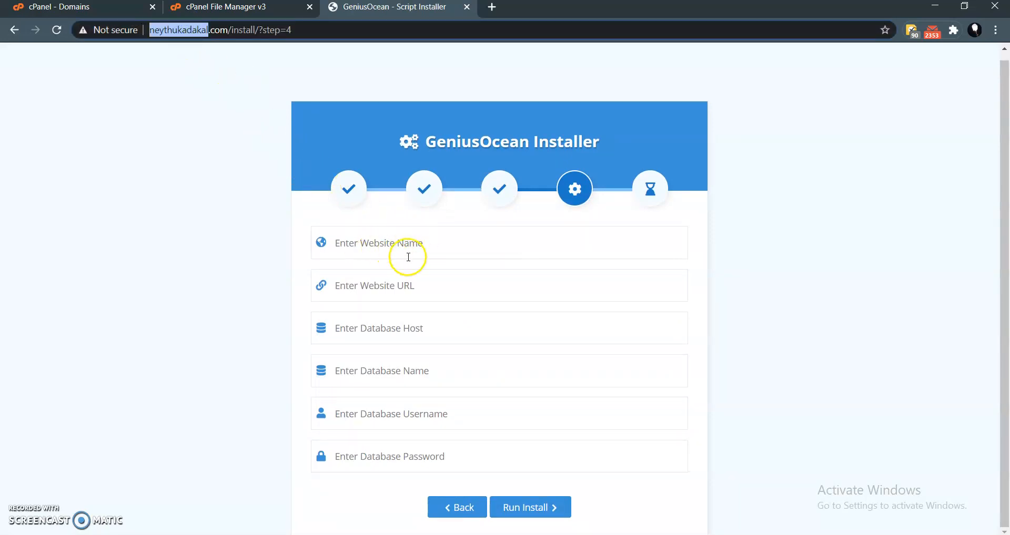
click(402, 234)
key(ctrl+v)
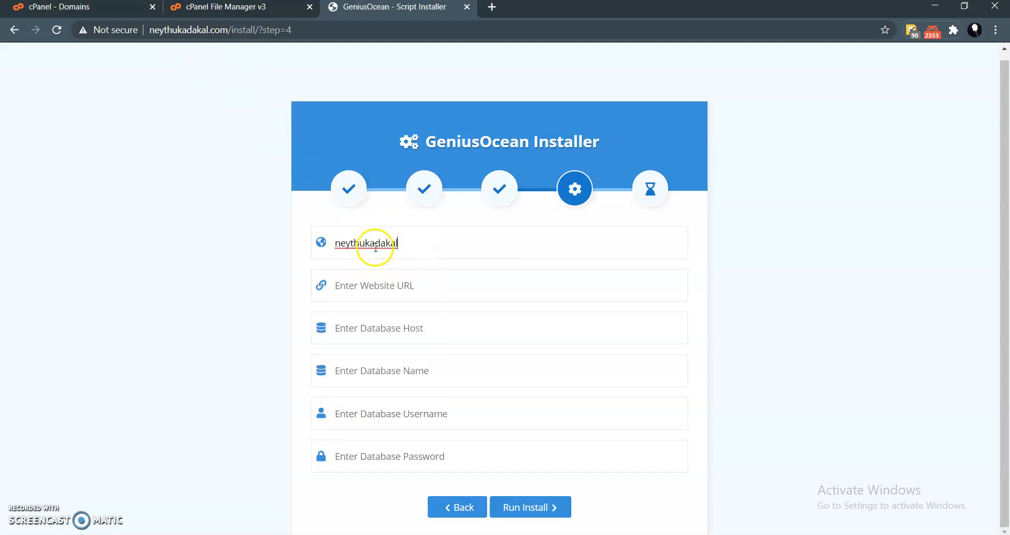
double_click(338, 245)
click(340, 245)
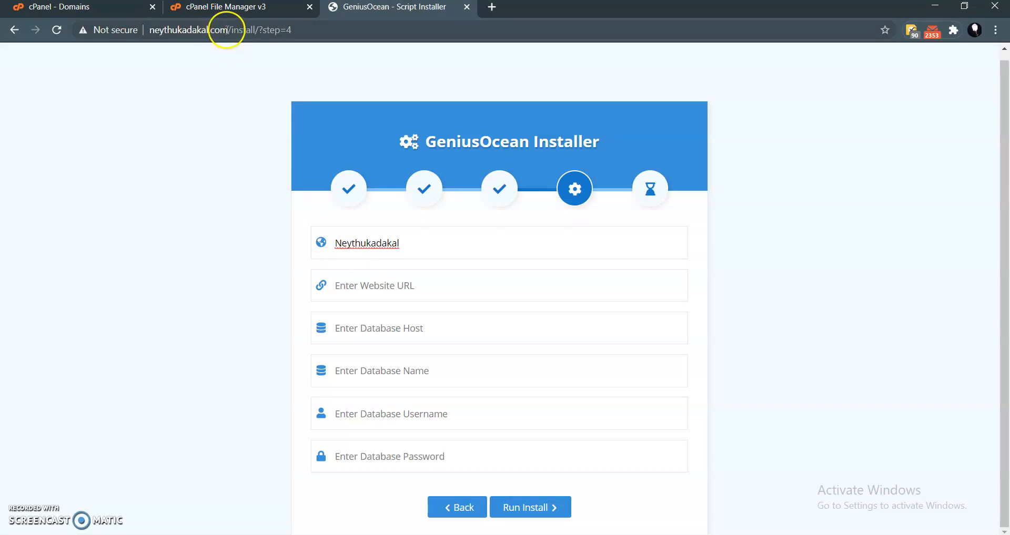
drag(227, 30, 203, 30)
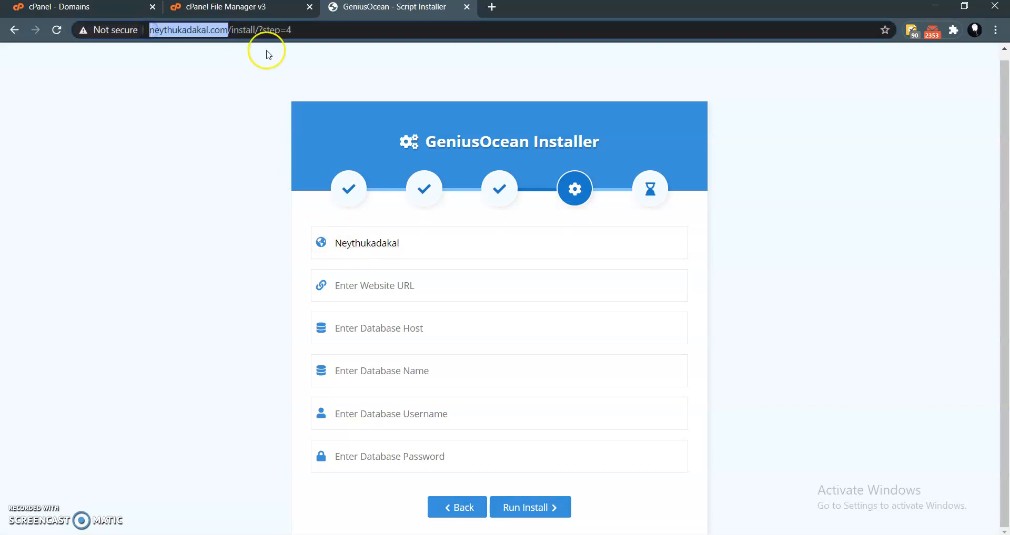
click(395, 287)
text(http://neythukadakal.com/)
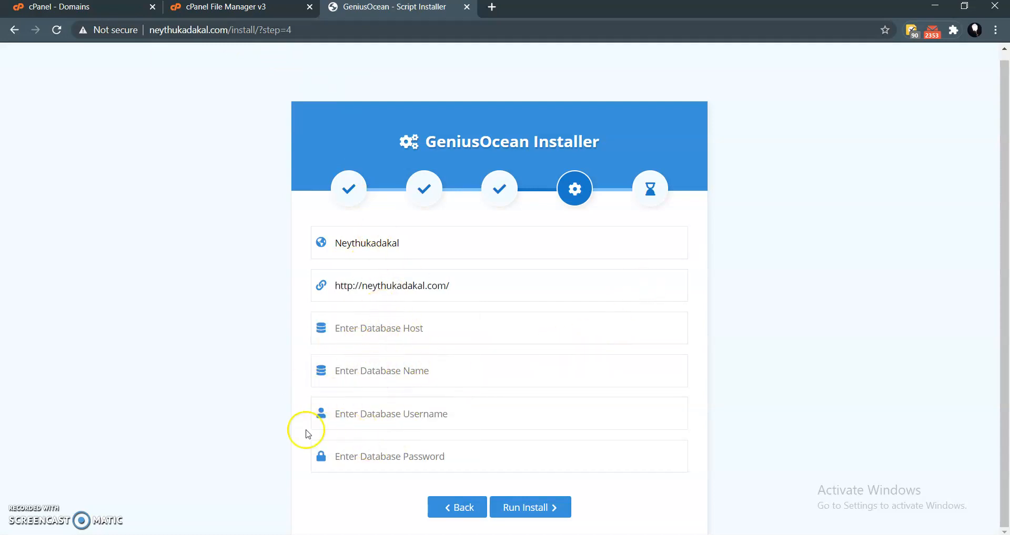
- Return to the cPanel home page and open MySQL Databases in a separate browser tab
click(75, 8)
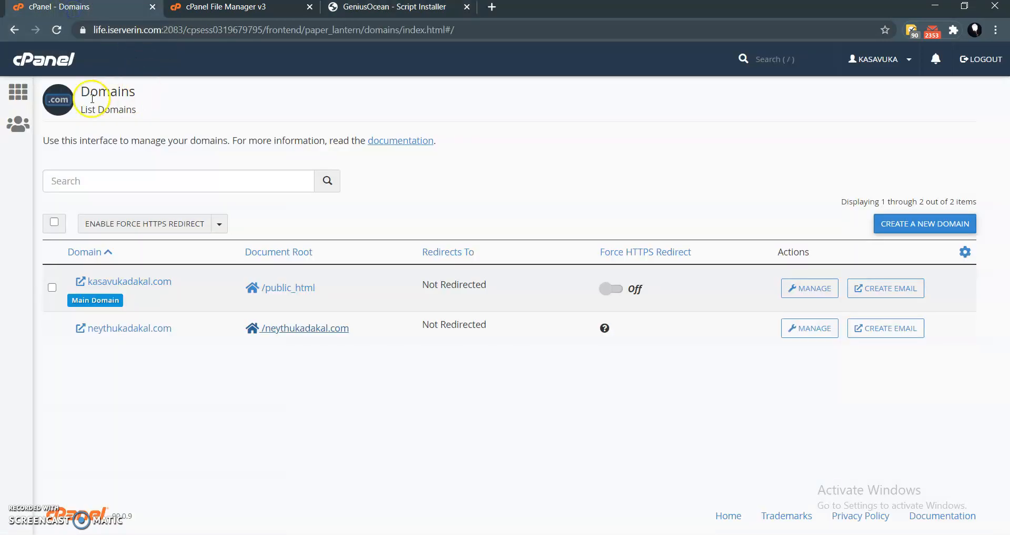
click(35, 59)
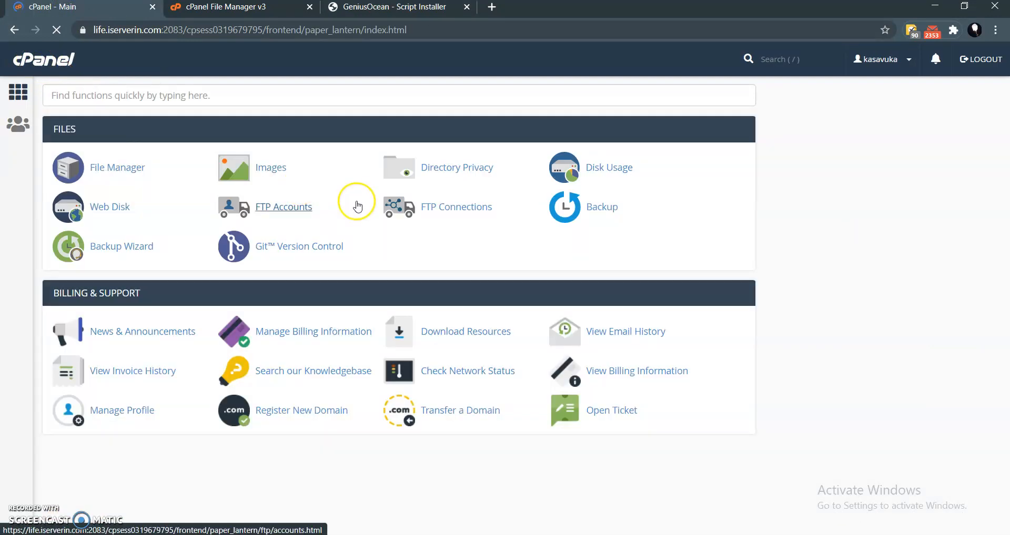
scroll(338, 274, down, 4)
scroll(310, 271, down, 2)
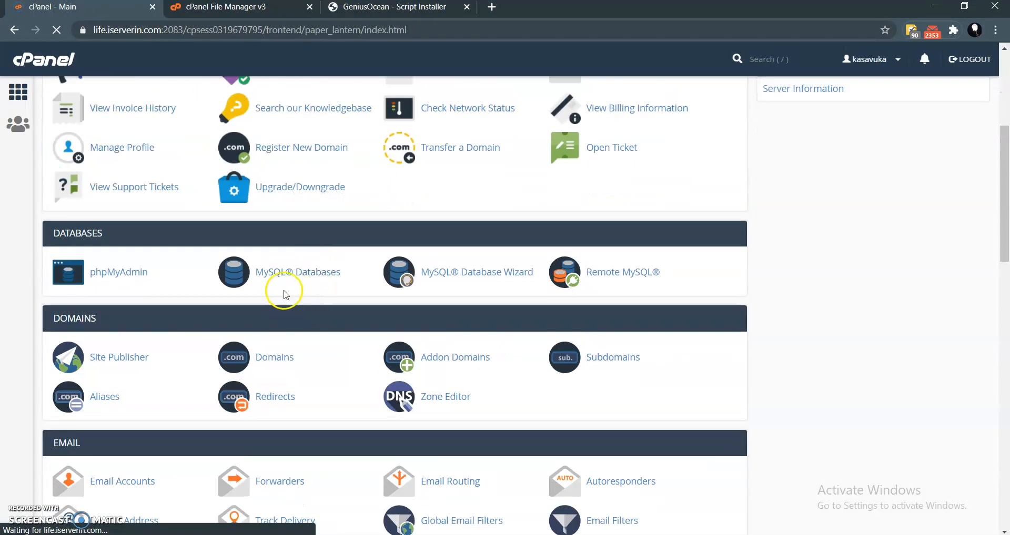
ctrl+click(286, 272)
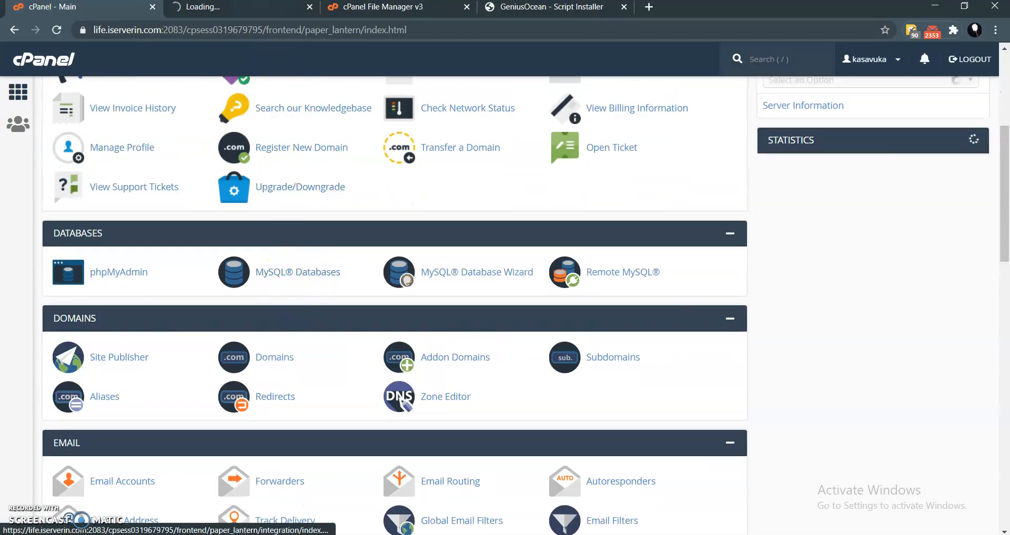
click(244, 10)
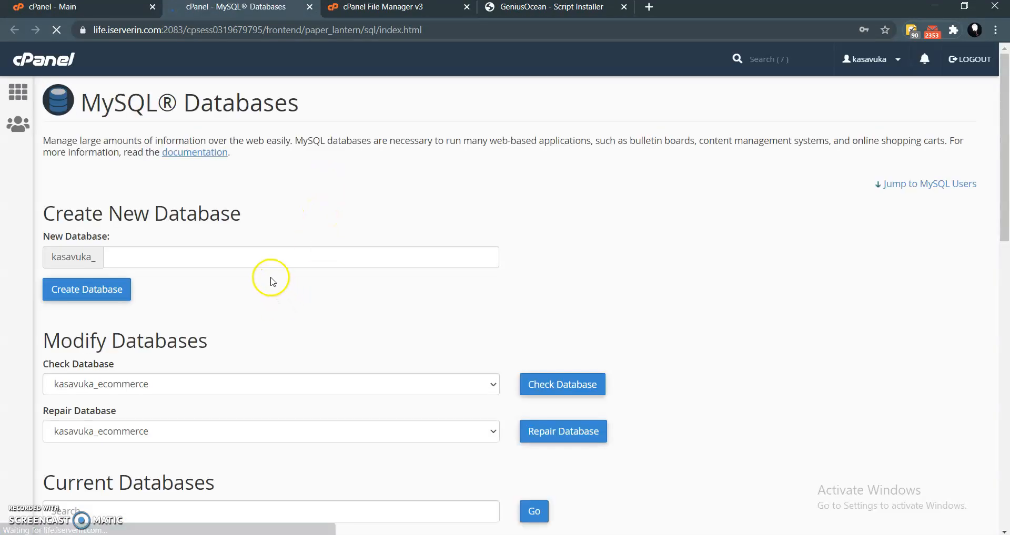
- Create a new MySQL database with the name kingcommerce and return to the MySQL Databases page
scroll(236, 268, down, 1)
scroll(181, 242, up, 1)
scroll(169, 231, down, 1)
click(157, 192)
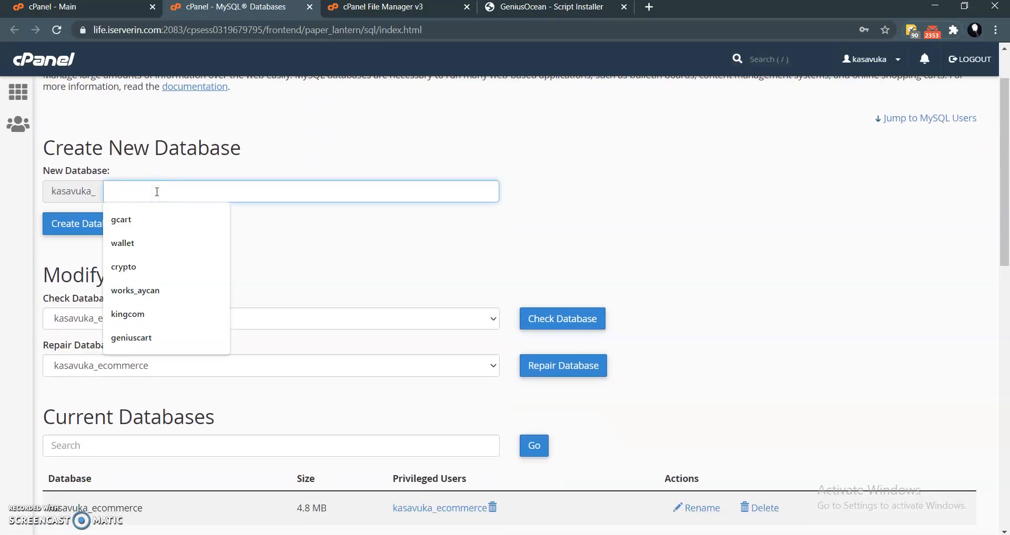
text(kin)
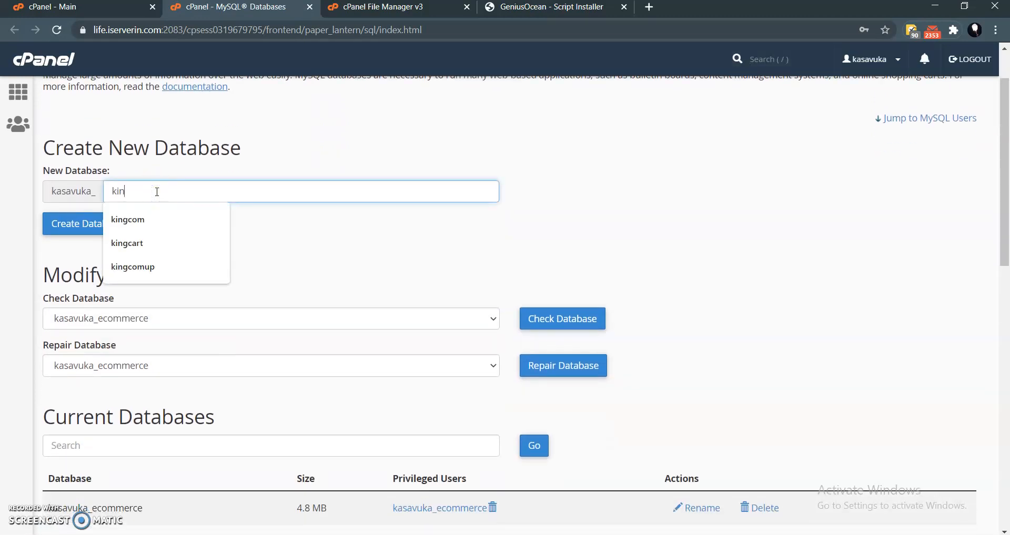
text(gcommerce)
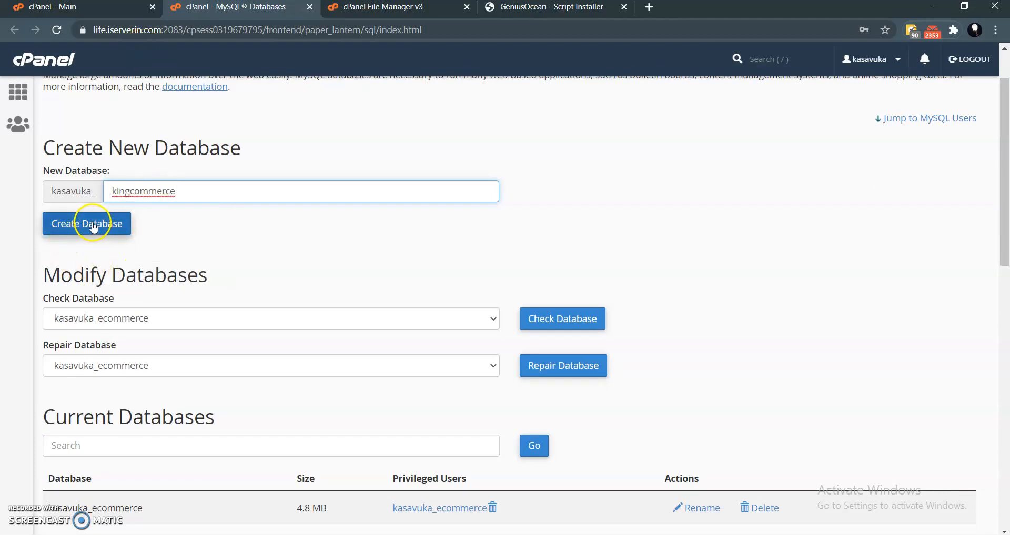
click(93, 228)
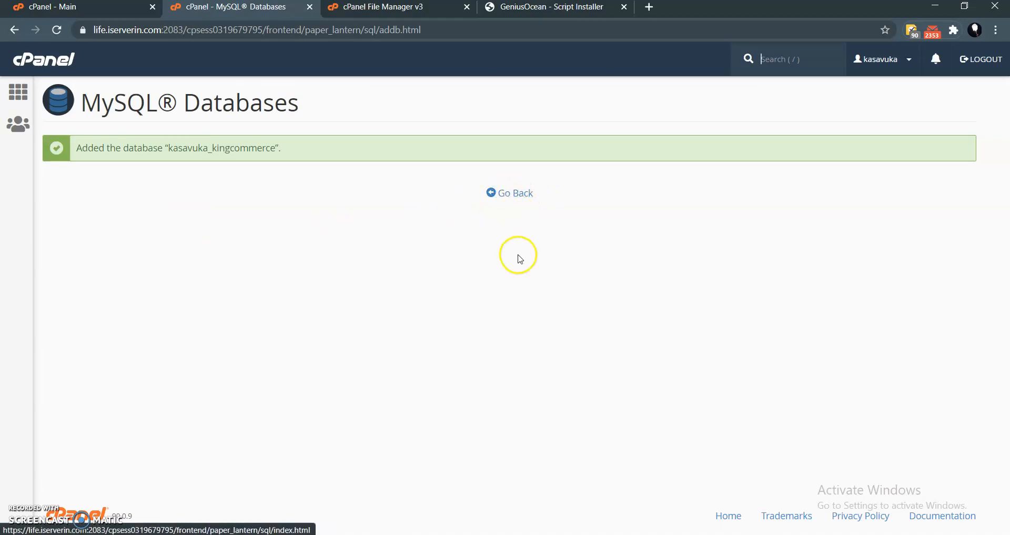
drag(94, 147, 246, 148)
click(247, 148)
click(509, 194)
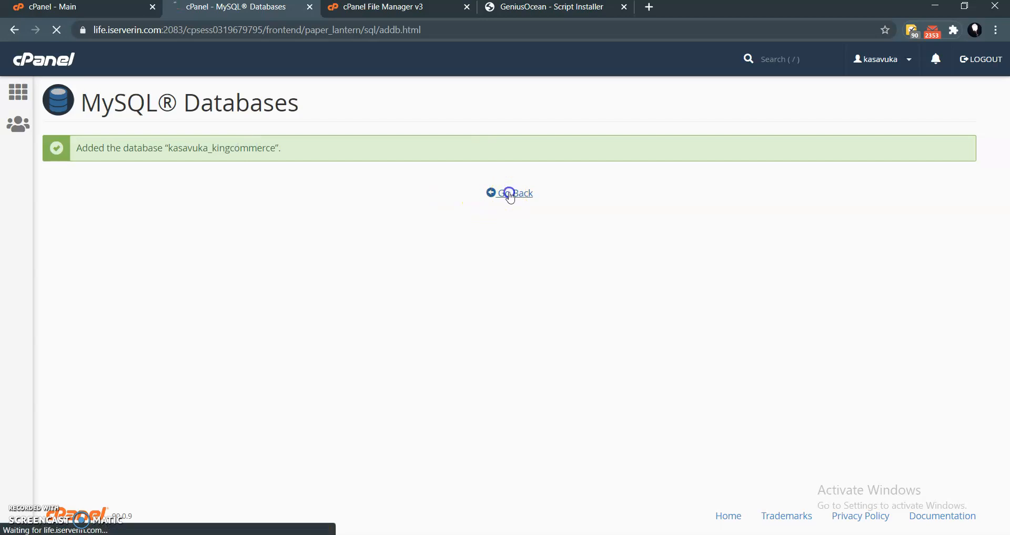
- Enter kinguser as the username for a new MySQL user
scroll(245, 297, down, 10)
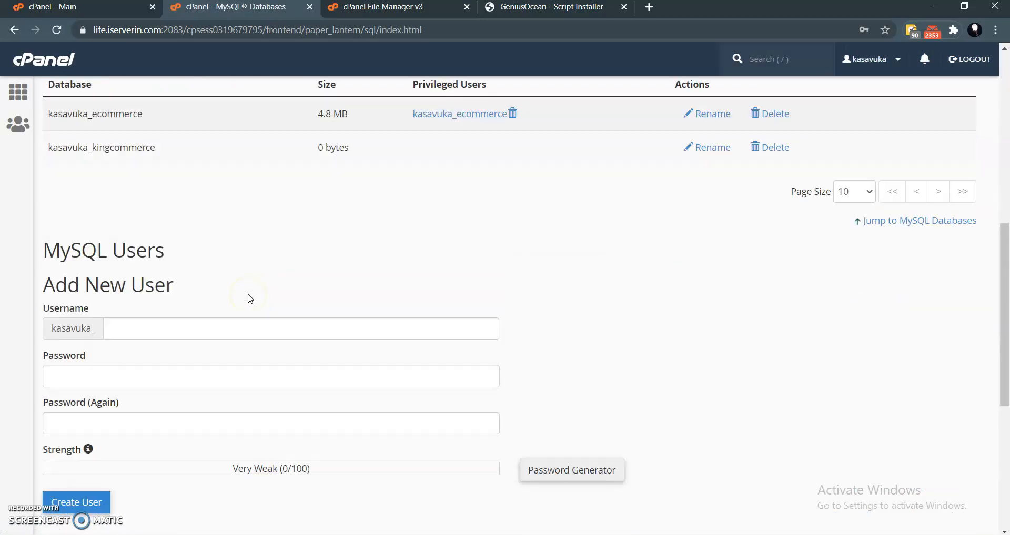
click(168, 199)
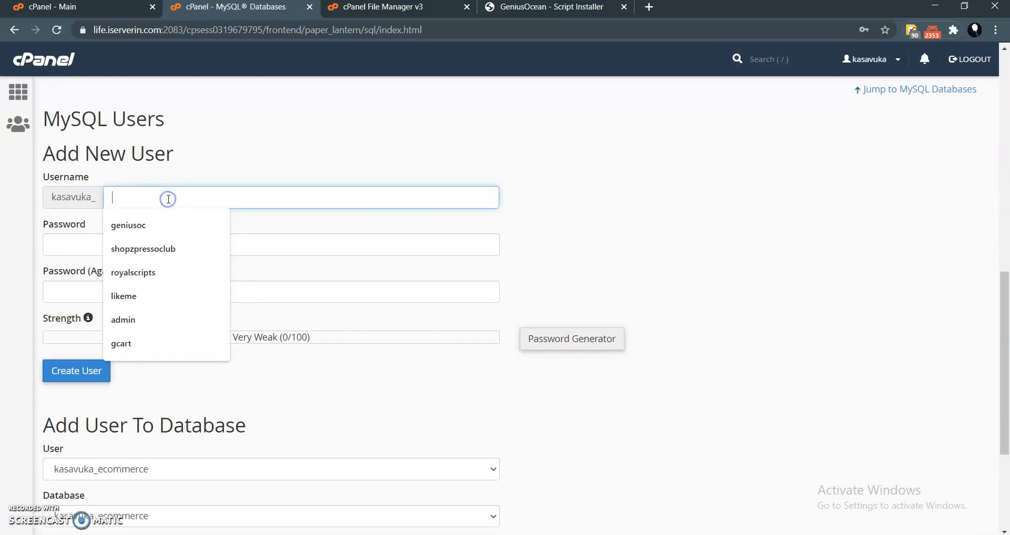
text(ki)
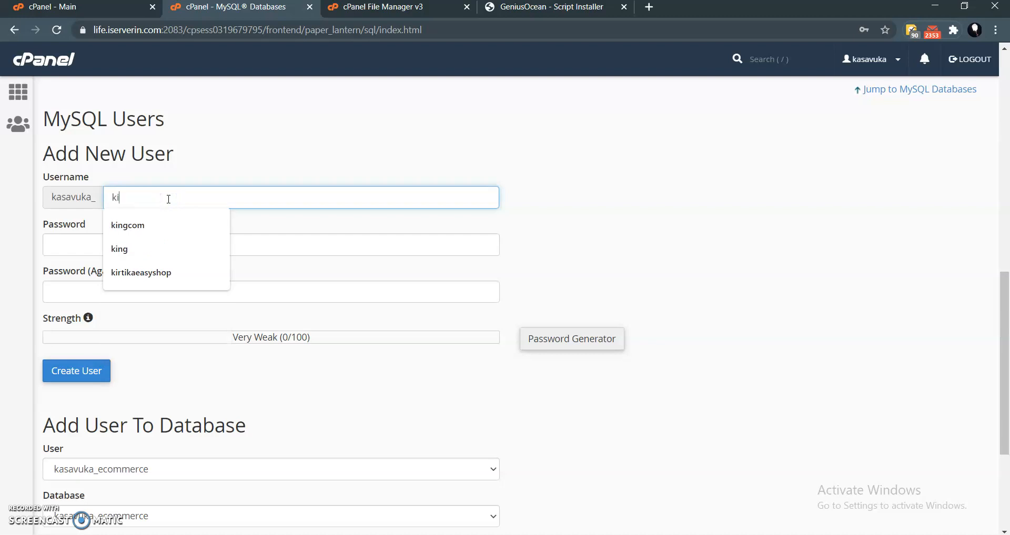
text(nguser)
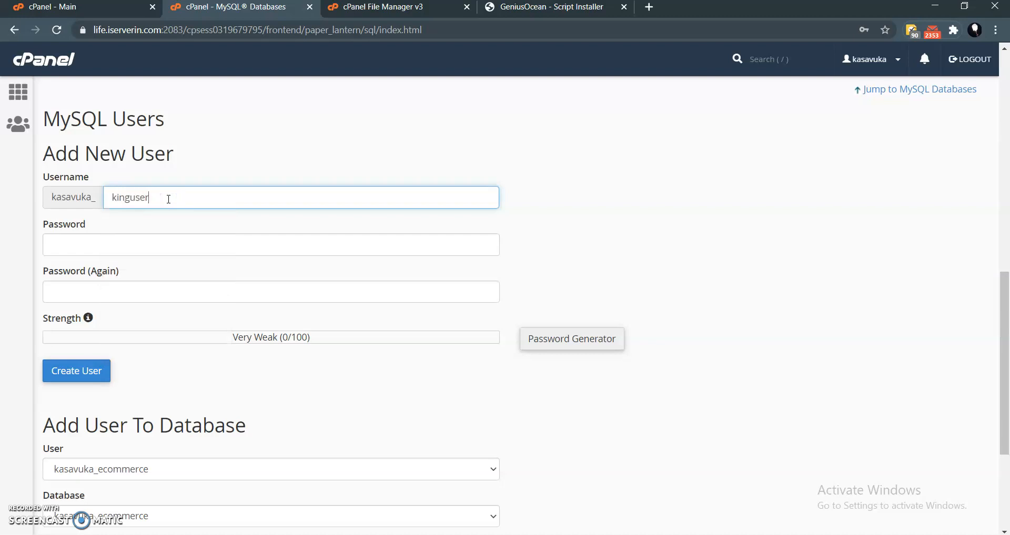
- Generate a password for the new MySQL user, copy it, and apply it to both password fields
click(574, 340)
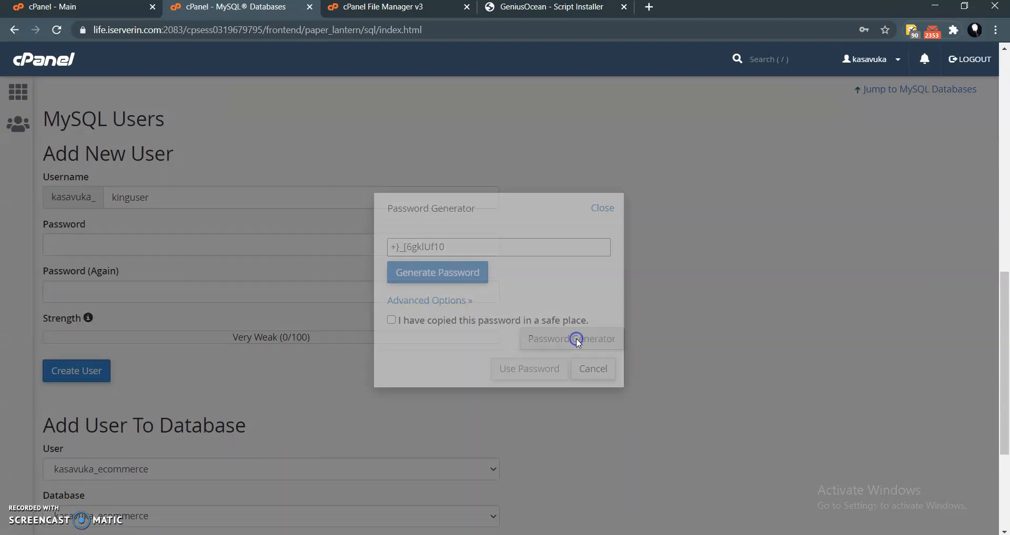
triple_click(449, 246)
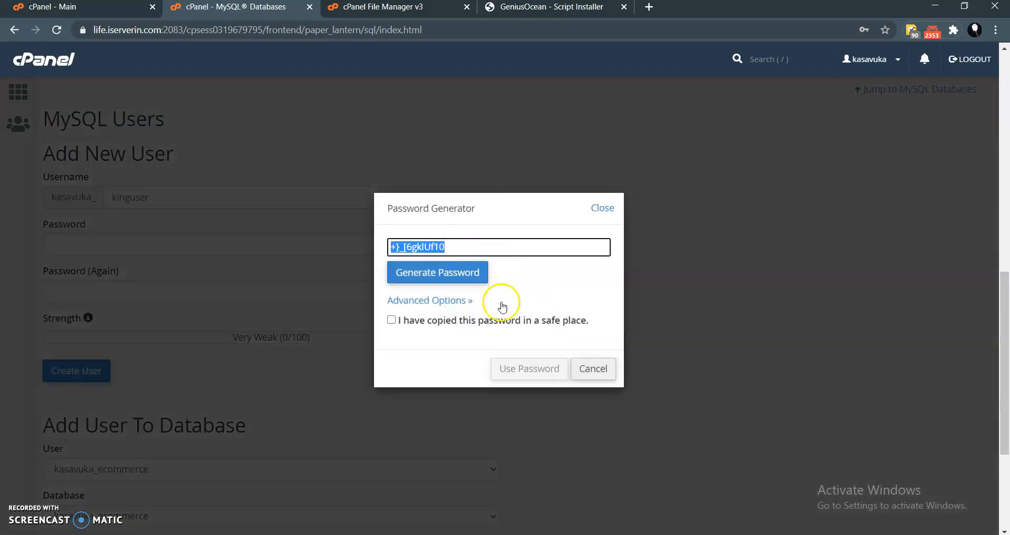
click(391, 320)
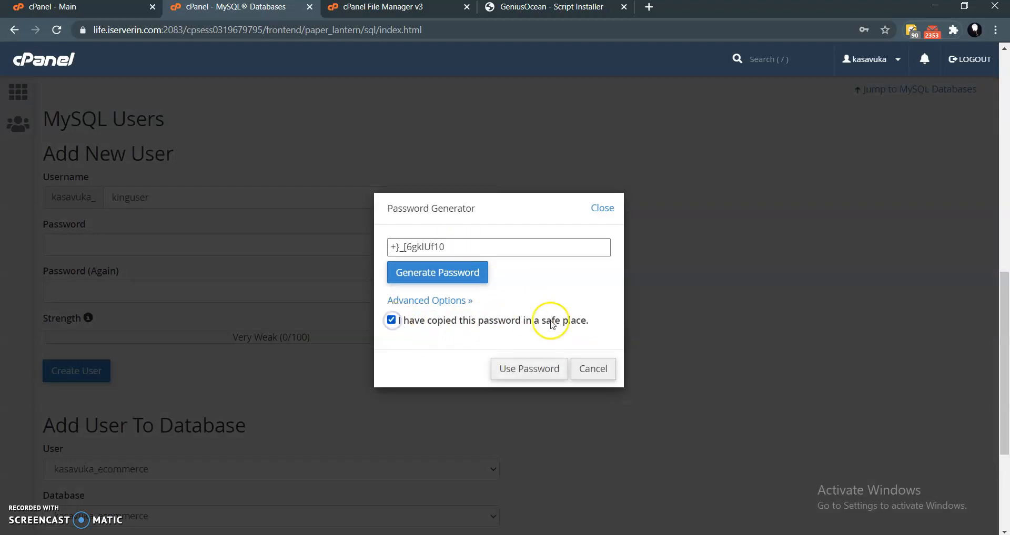
click(526, 370)
- Create the MySQL user kinguser and return to the MySQL Databases page without saving the password in the browser
scroll(116, 326, down, 1)
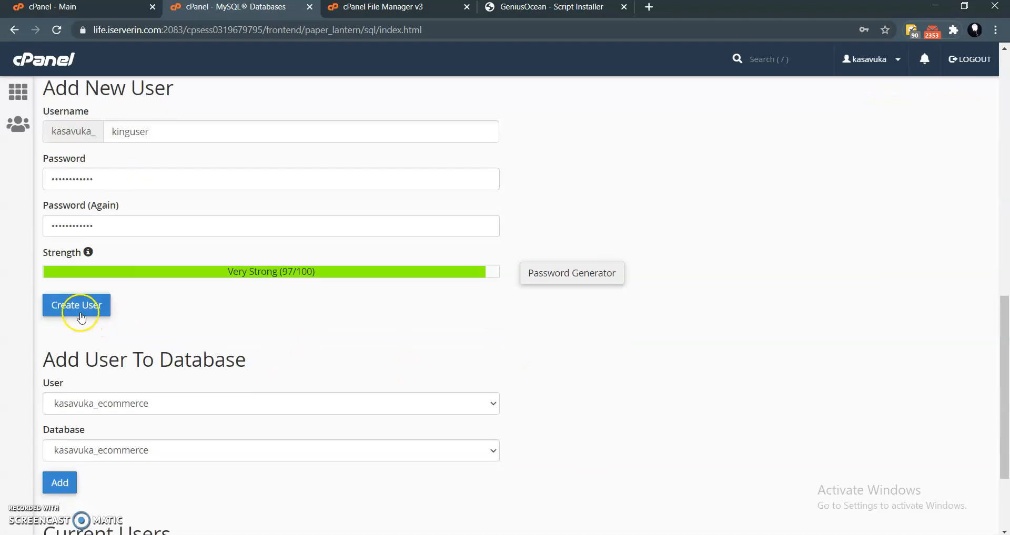
click(82, 305)
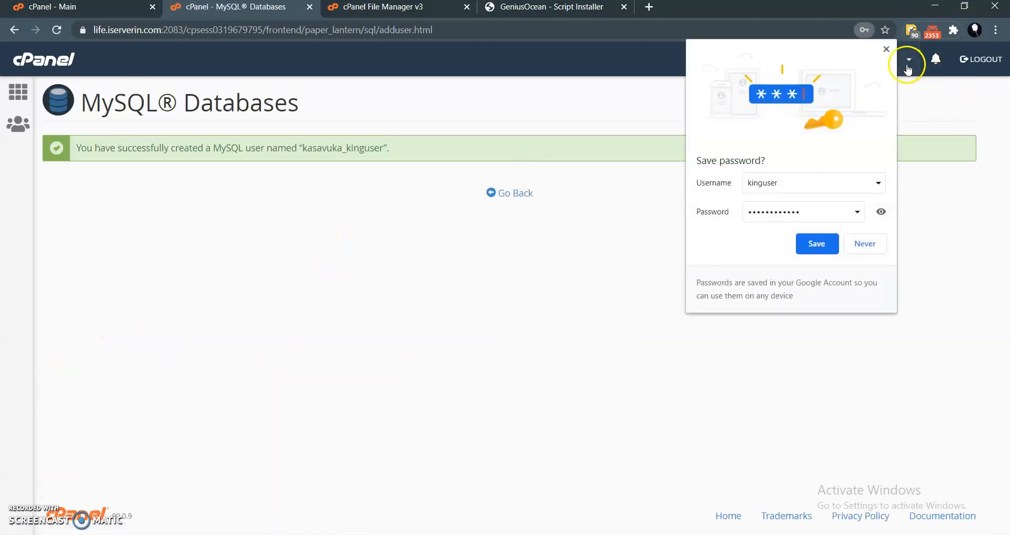
click(886, 49)
drag(170, 159, 219, 160)
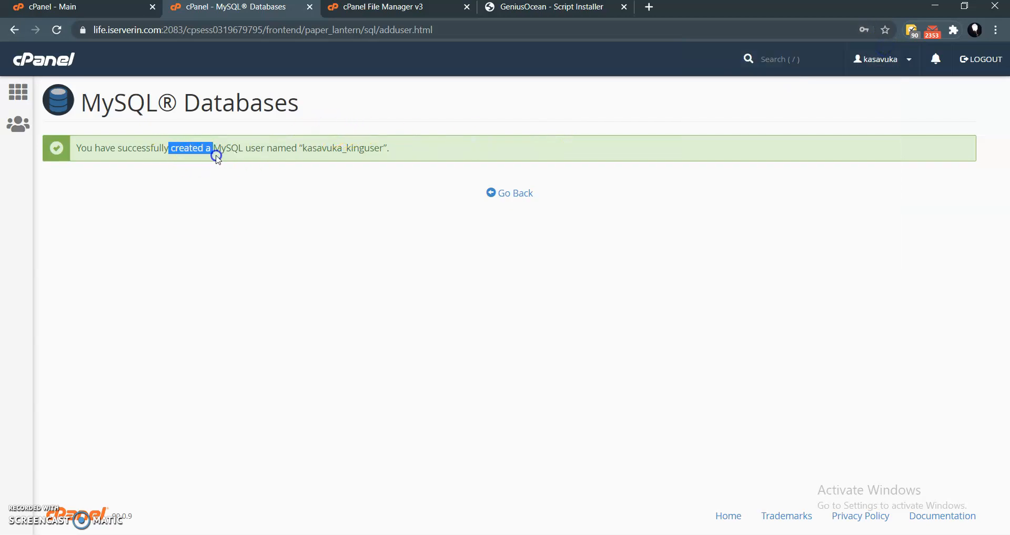
click(341, 145)
click(518, 193)
- Add the user kasavuka_kinguser to the kasavuka_kingcommerce database and open its user privilege settings
scroll(186, 297, down, 10)
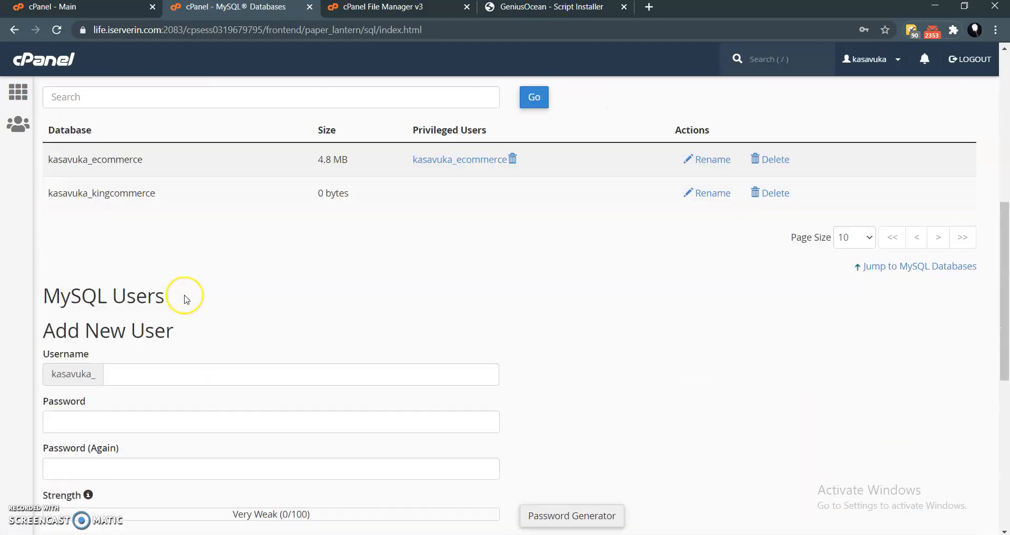
scroll(186, 299, down, 3)
click(147, 241)
click(141, 270)
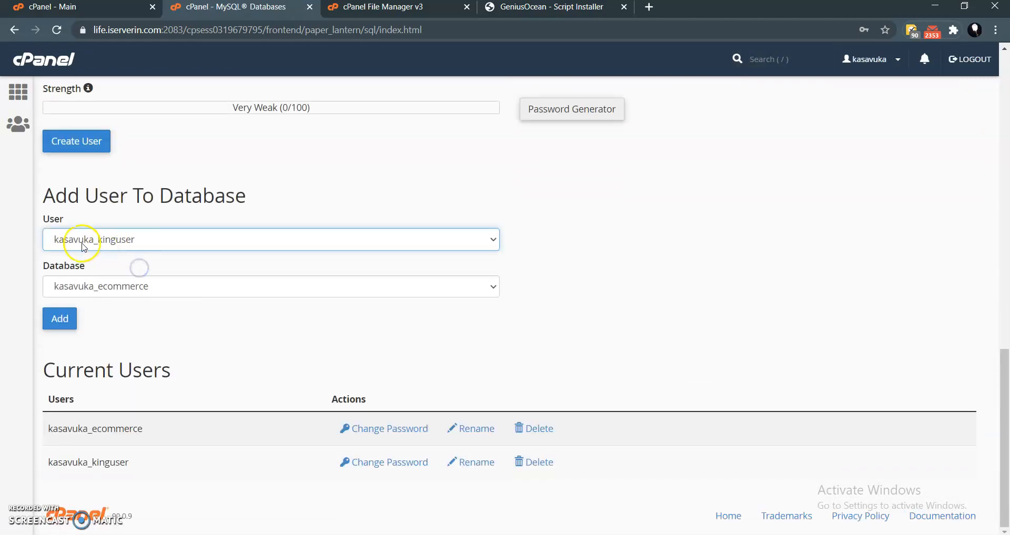
click(108, 240)
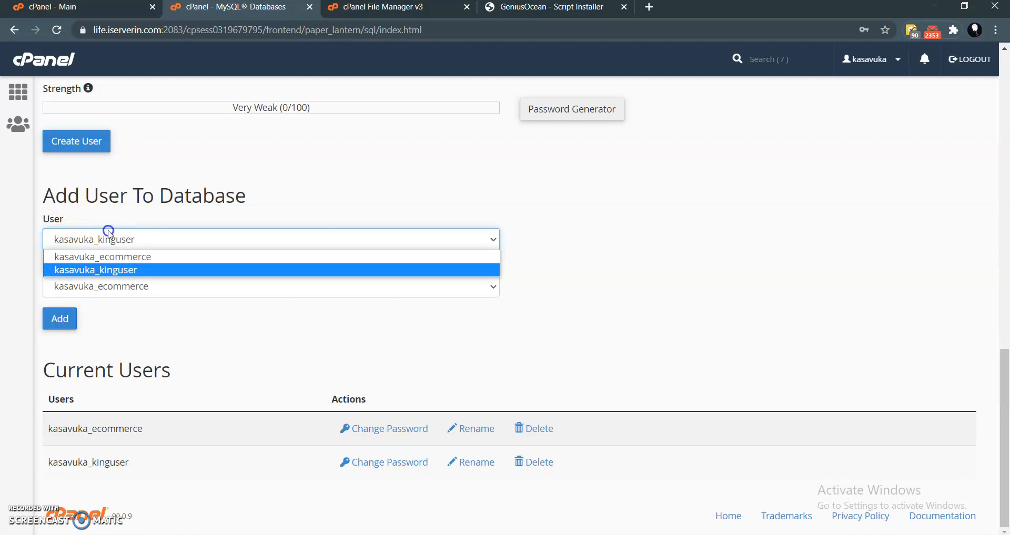
click(126, 273)
click(119, 286)
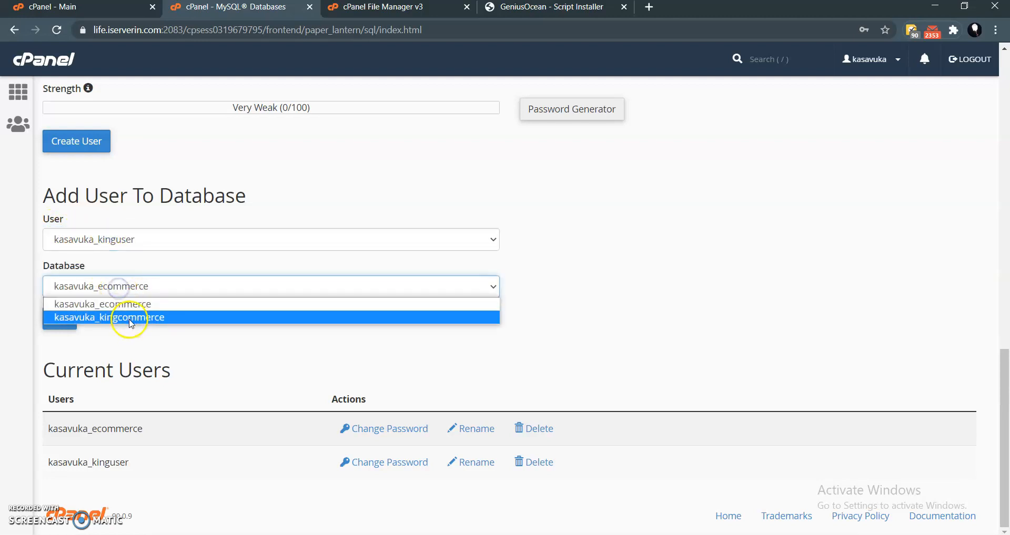
click(100, 318)
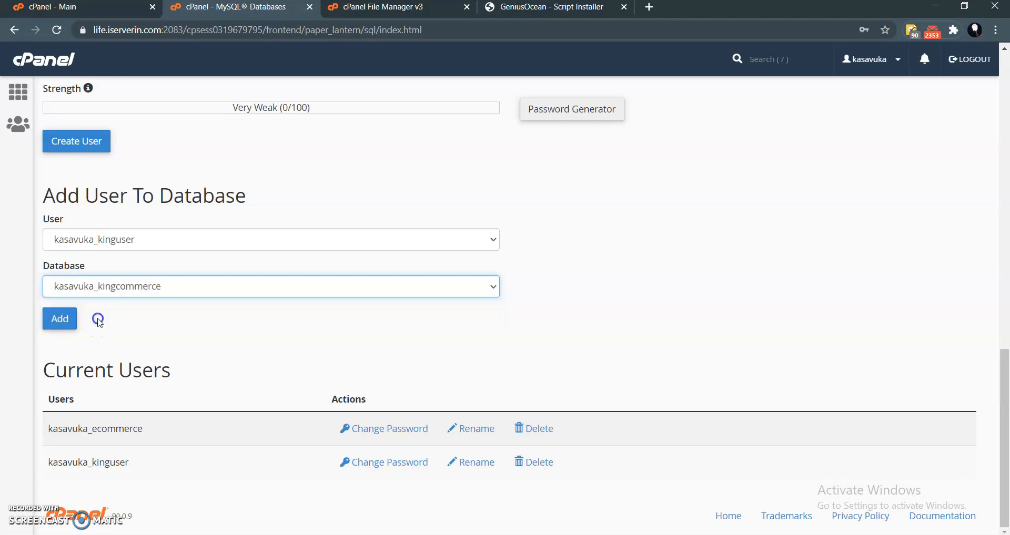
click(62, 318)
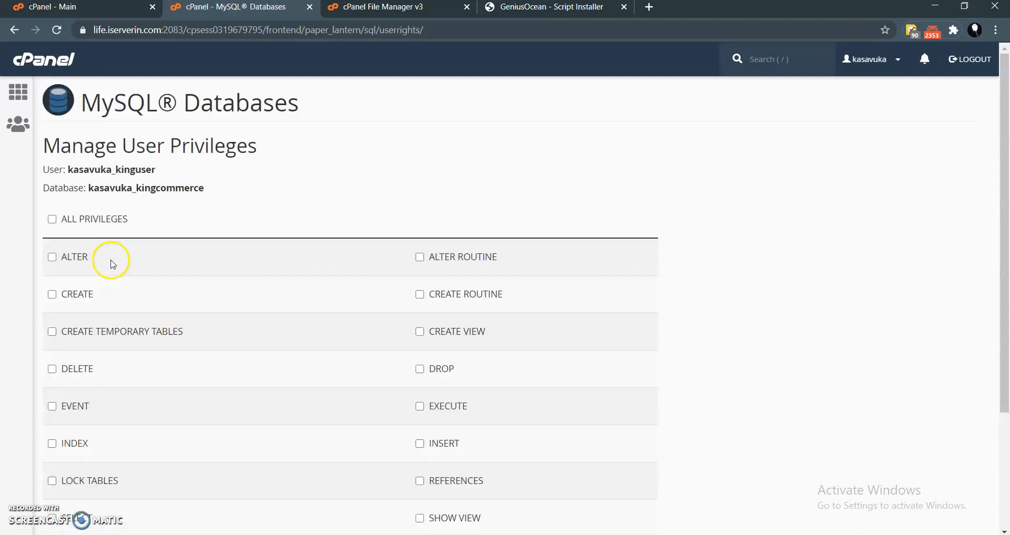
- Grant ALL PRIVILEGES to kasavuka_kinguser on the kasavuka_kingcommerce database and save the changes
scroll(111, 246, down, 2)
scroll(108, 242, up, 1)
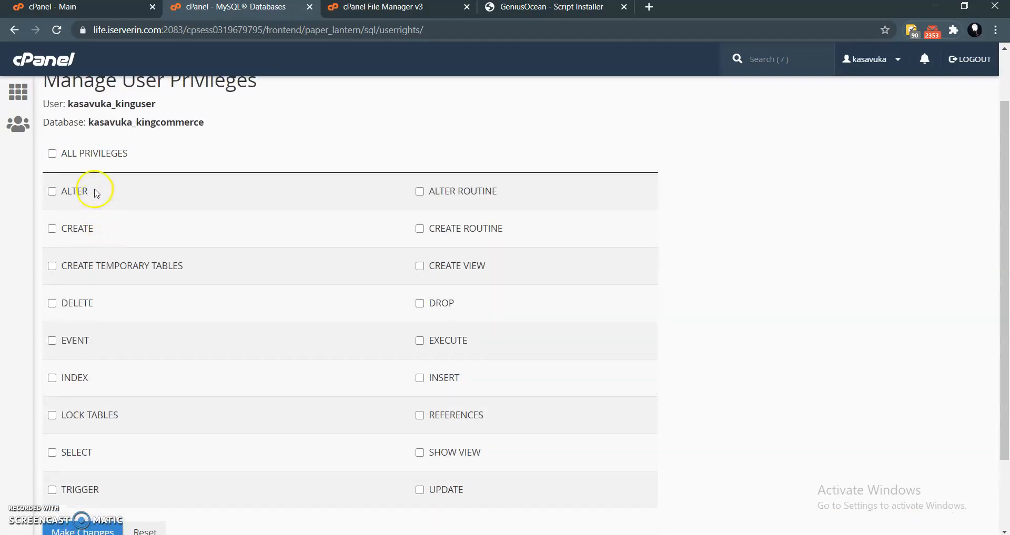
click(80, 153)
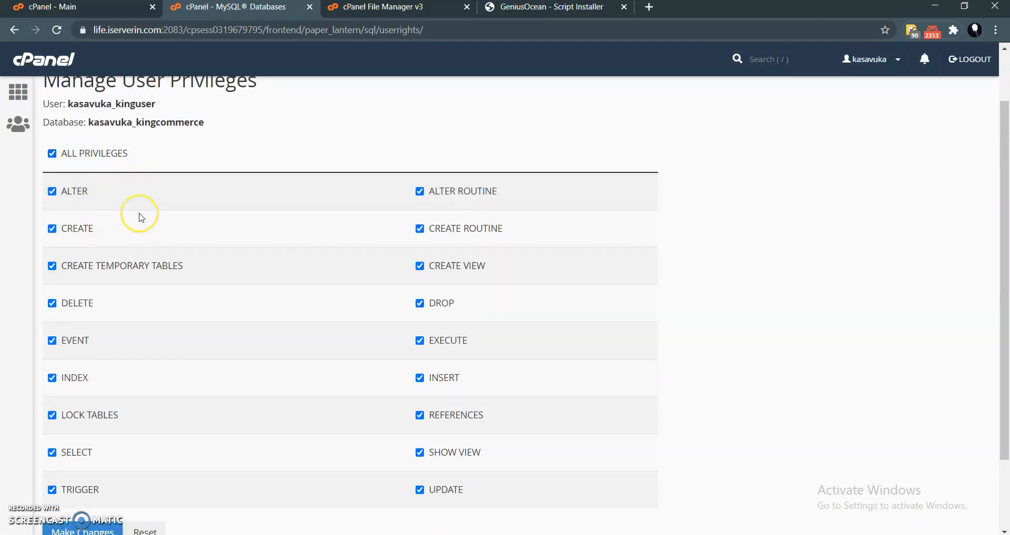
scroll(139, 217, down, 2)
click(75, 450)
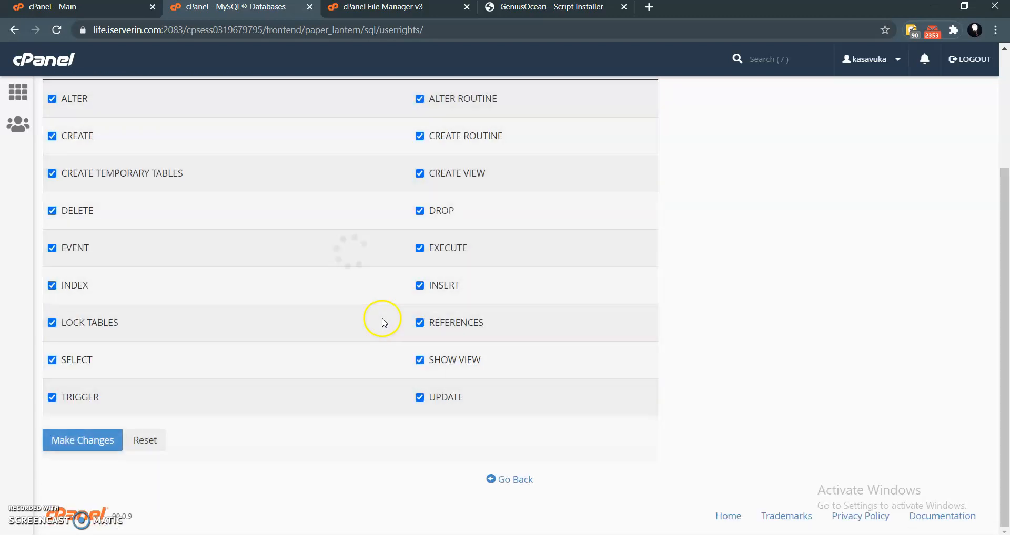
drag(750, 100, 825, 109)
click(829, 102)
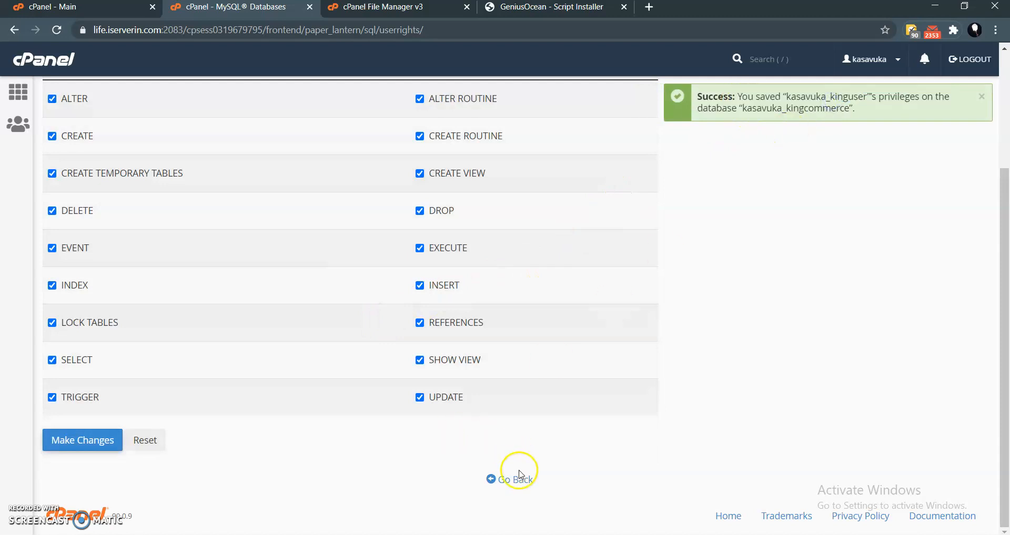
scroll(515, 470, up, 3)
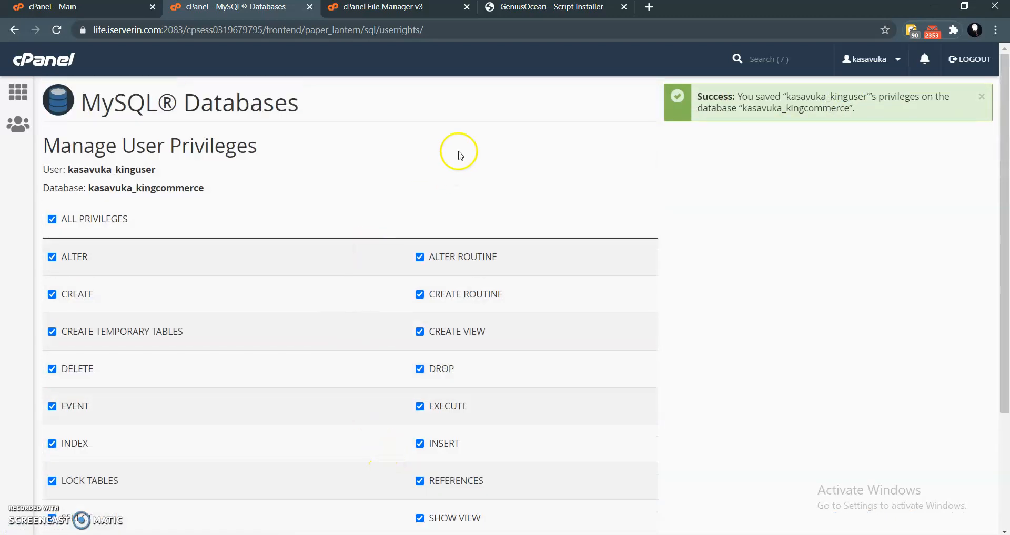
- Switch to the GeniusOcean installer and paste the copied MySQL user password as the database password
click(532, 9)
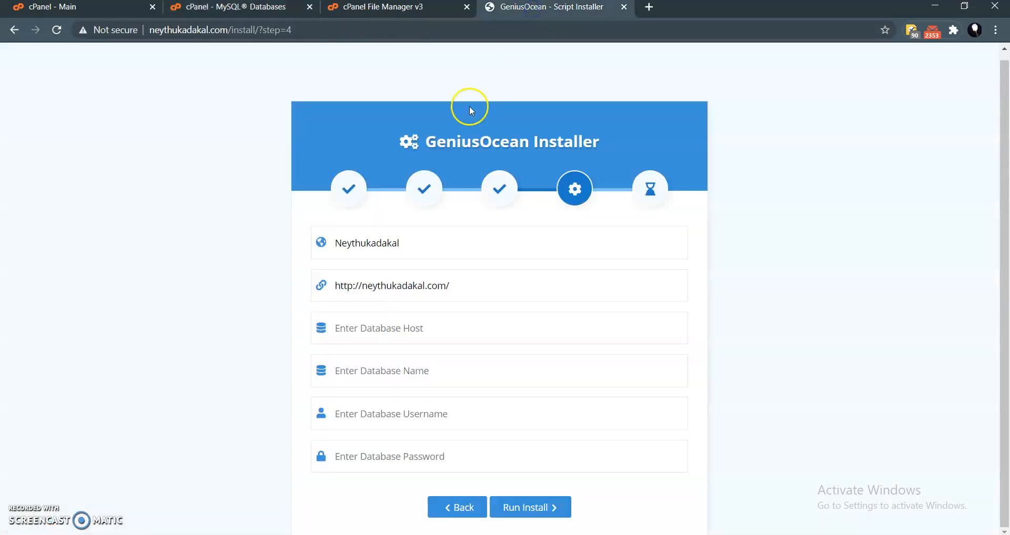
click(436, 285)
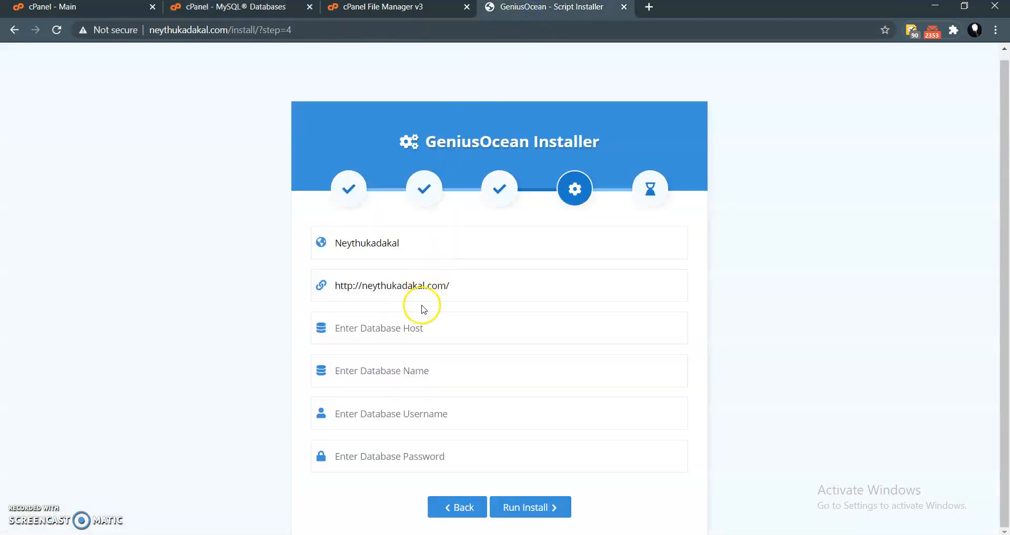
click(395, 456)
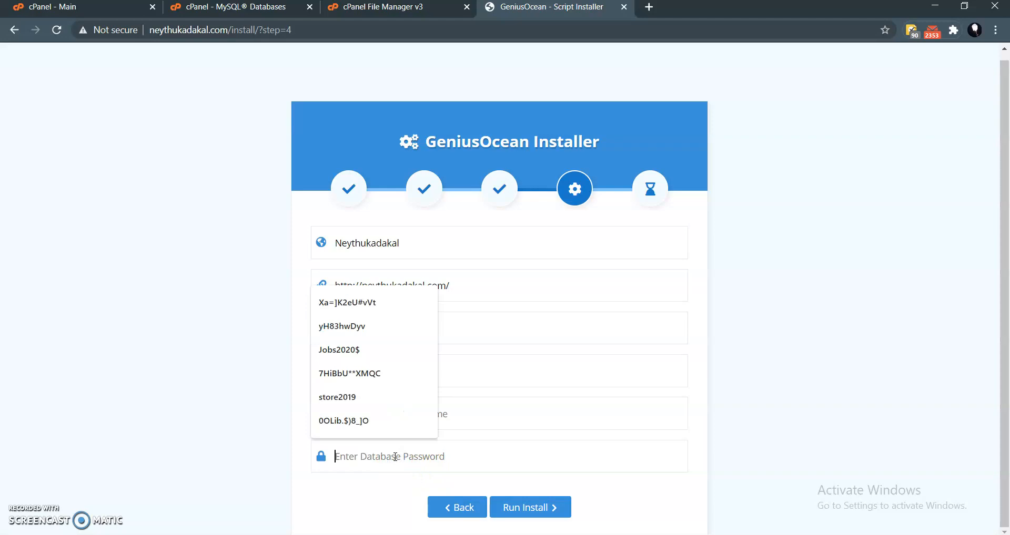
key(ctrl+v)
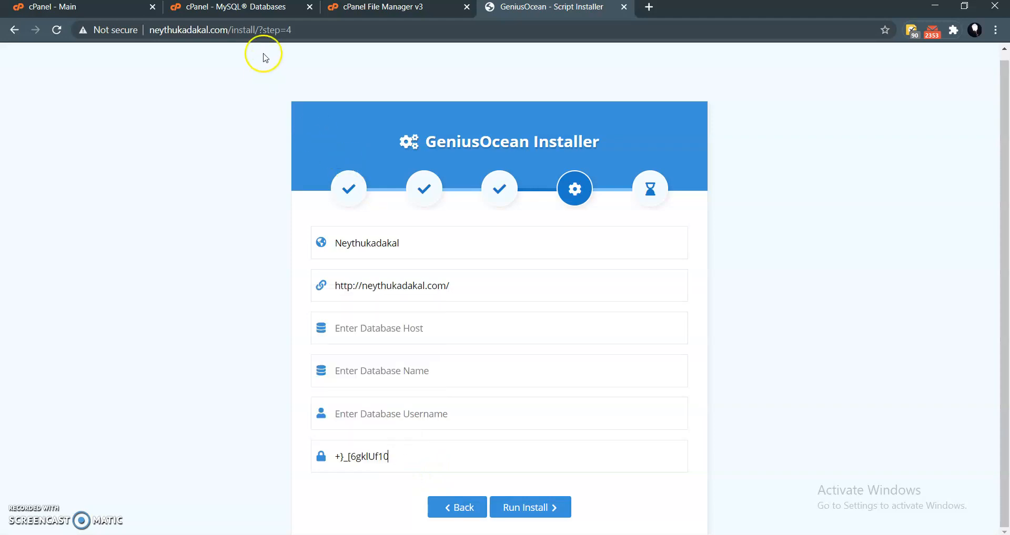
- Copy the username kasavuka_kinguser from cPanel into the installer's database username field
click(262, 7)
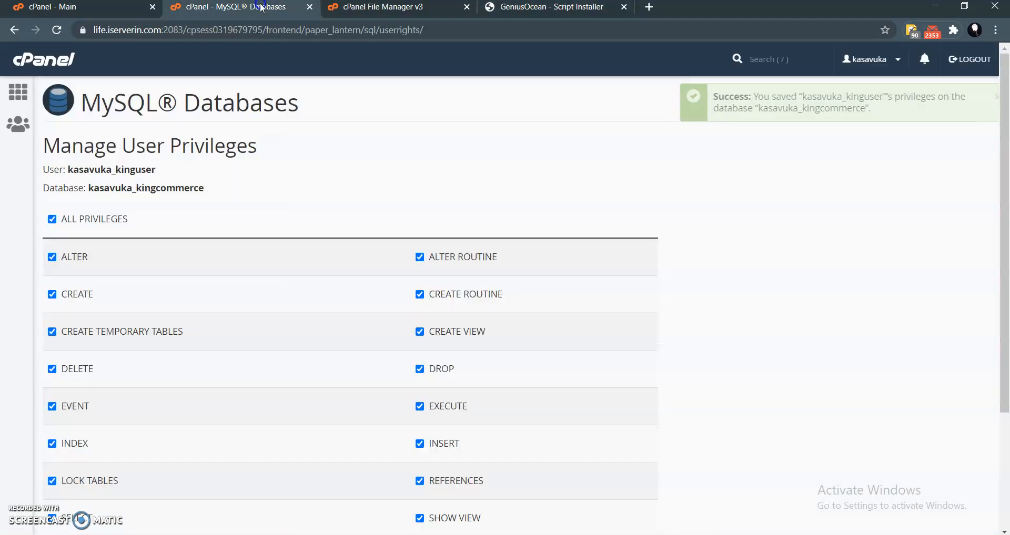
double_click(119, 168)
key(ctrl+c)
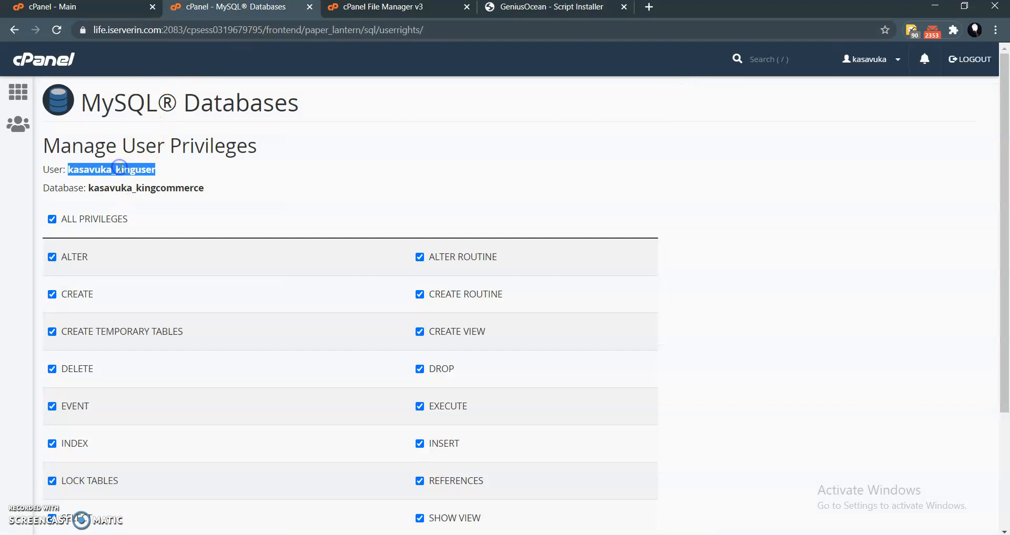
click(563, 11)
click(402, 413)
key(ctrl+v)
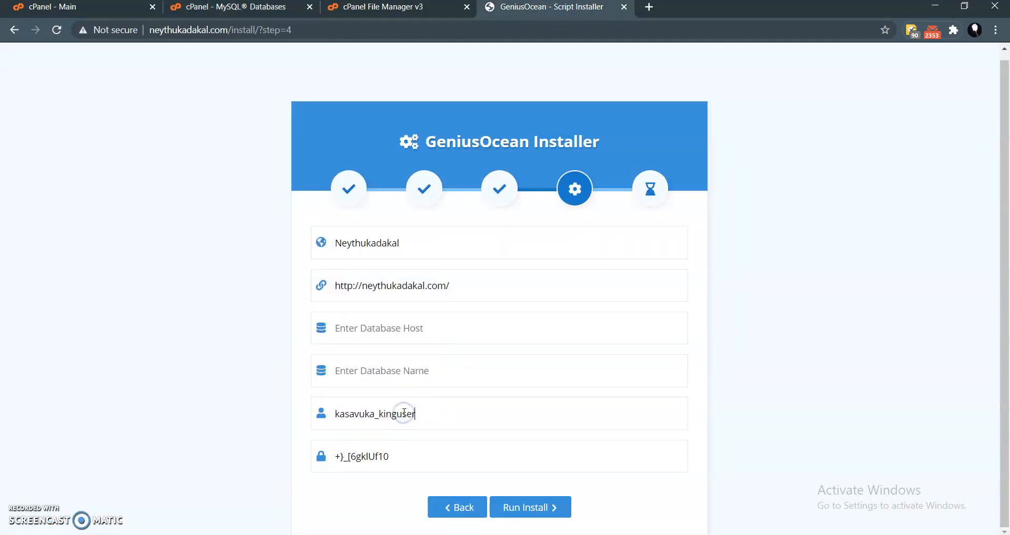
- Copy the database name kasavuka_kingcommerce from cPanel into the installer's database name field
click(218, 11)
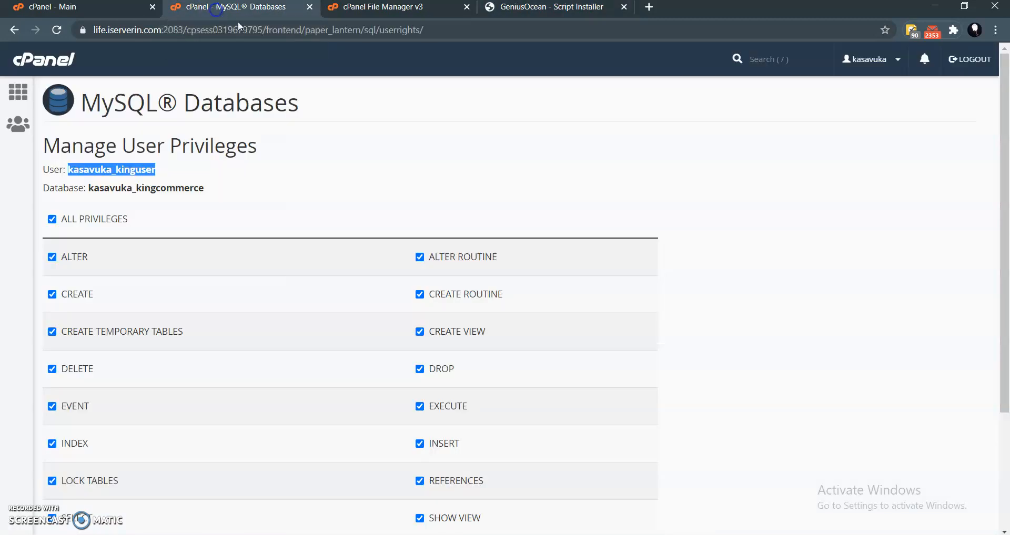
double_click(190, 188)
key(ctrl+c)
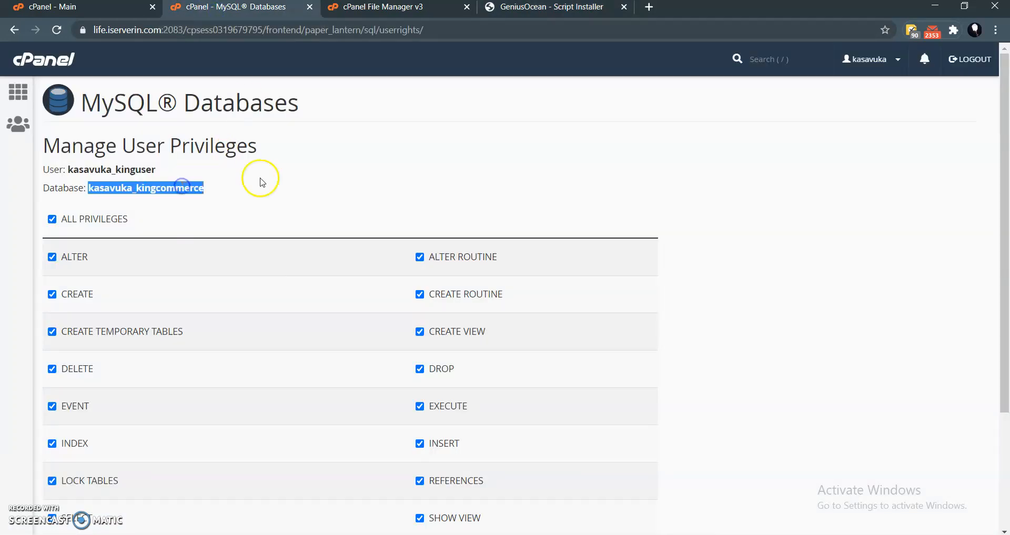
click(559, 12)
click(429, 369)
key(ctrl+v)
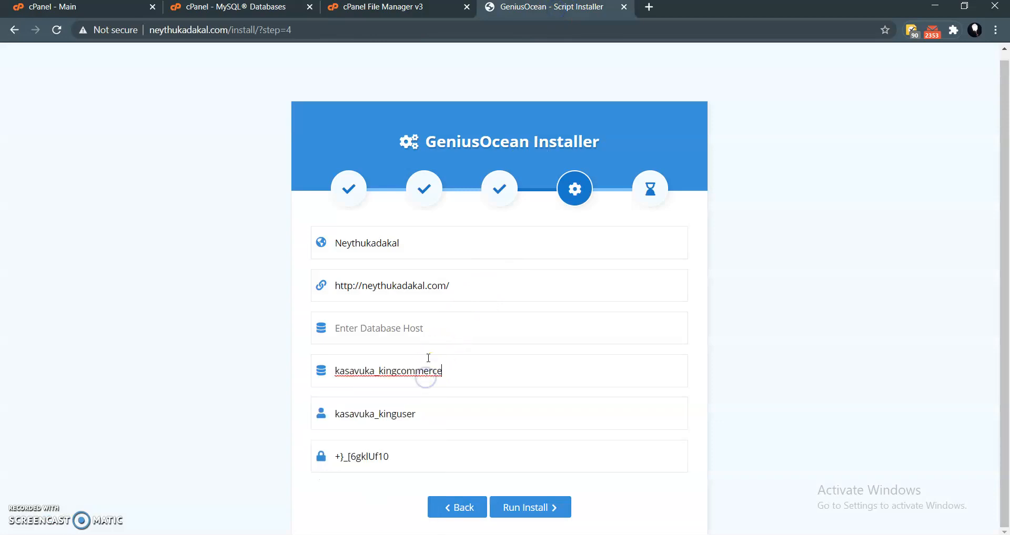
- Set the database host to localhost and run the installation
click(374, 328)
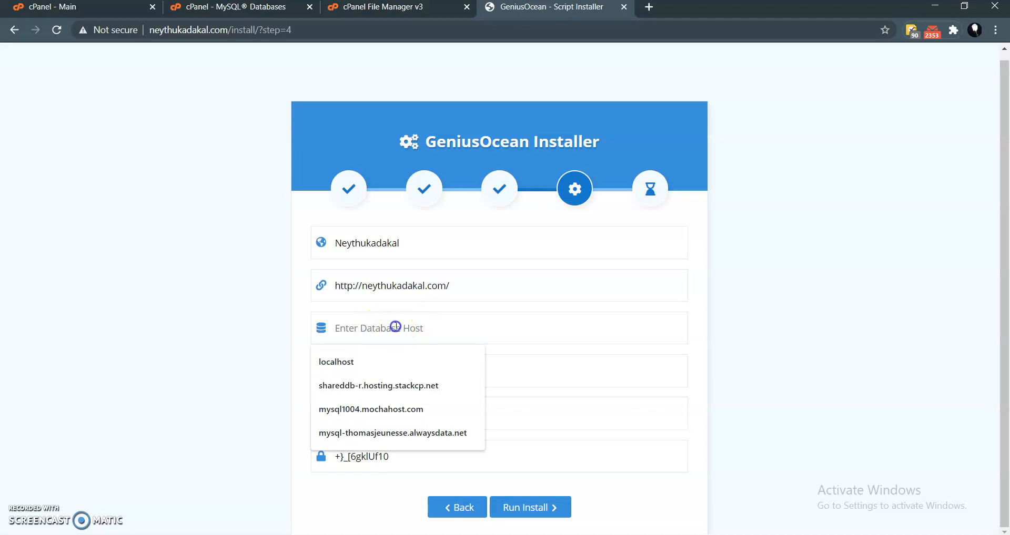
click(439, 325)
click(240, 314)
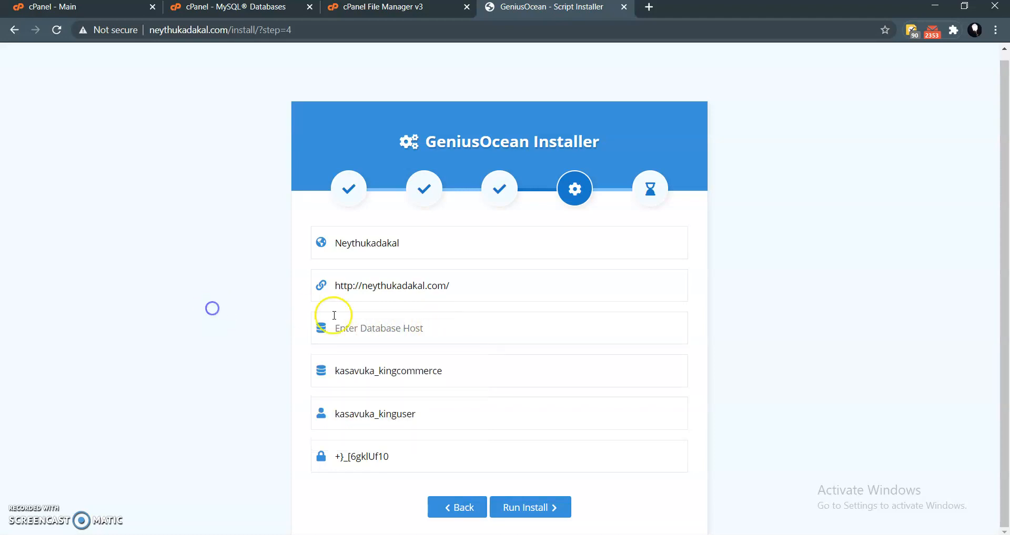
click(381, 324)
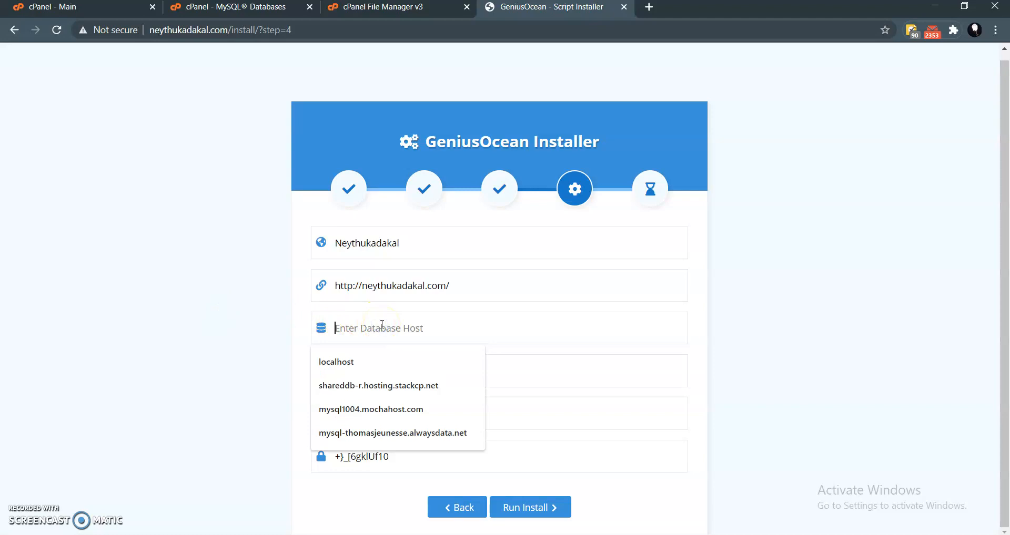
text(localhost)
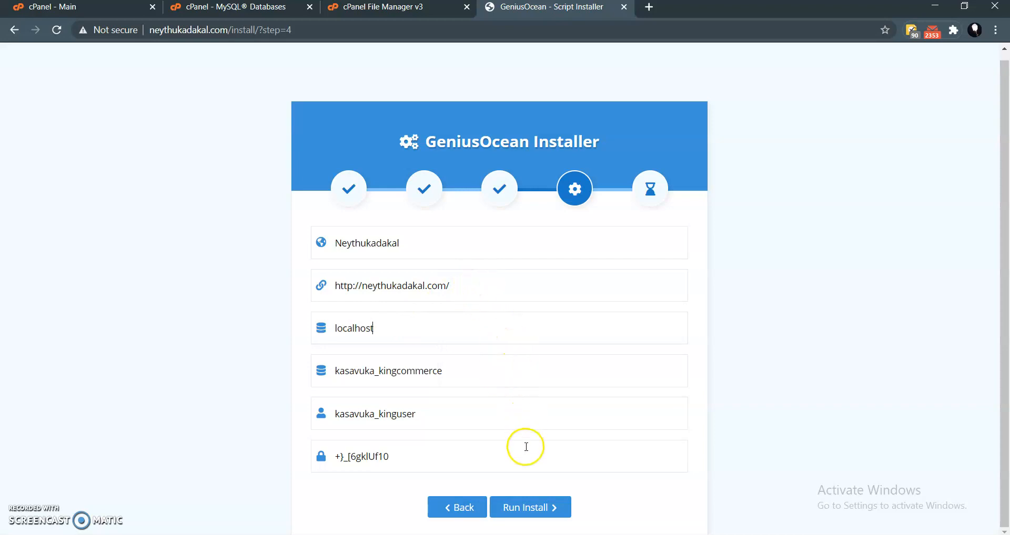
click(529, 510)
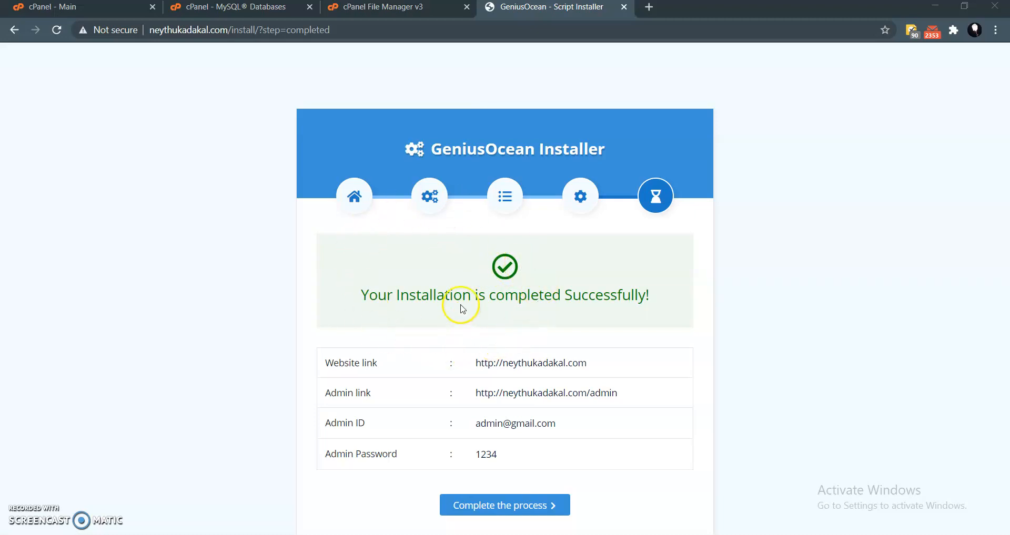
- Complete the installer process and look over the storefront home page at neythukadakal.com
drag(361, 295, 656, 298)
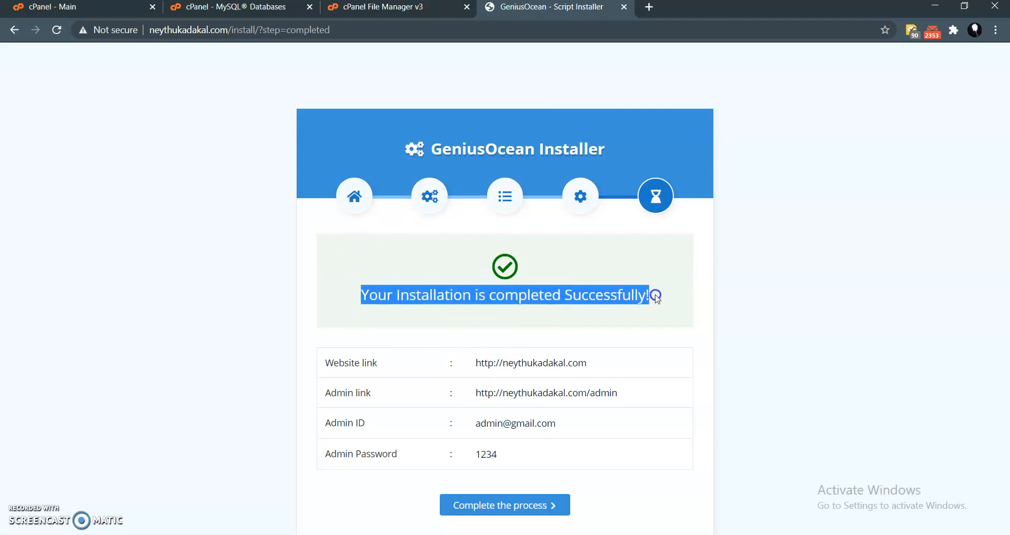
click(628, 285)
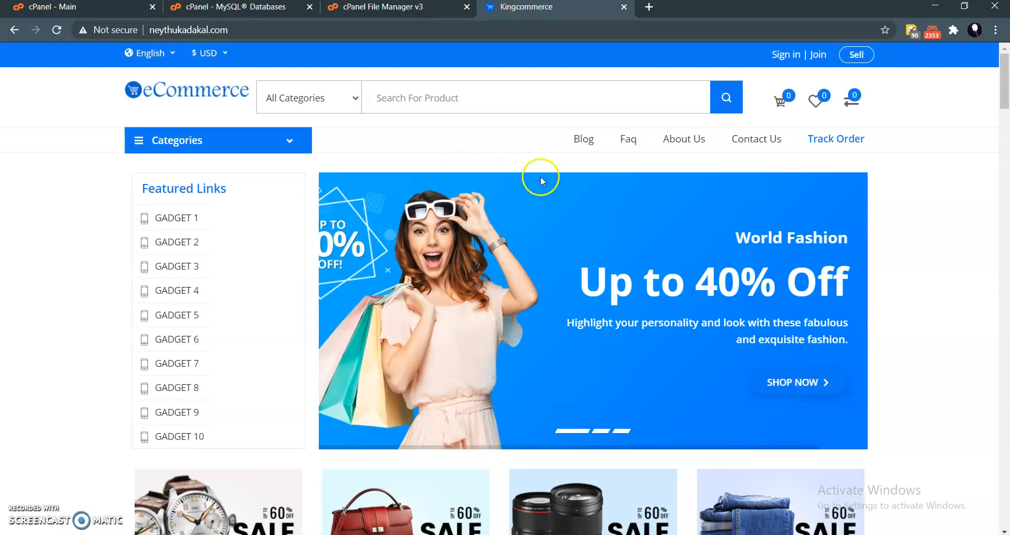
scroll(531, 182, down, 13)
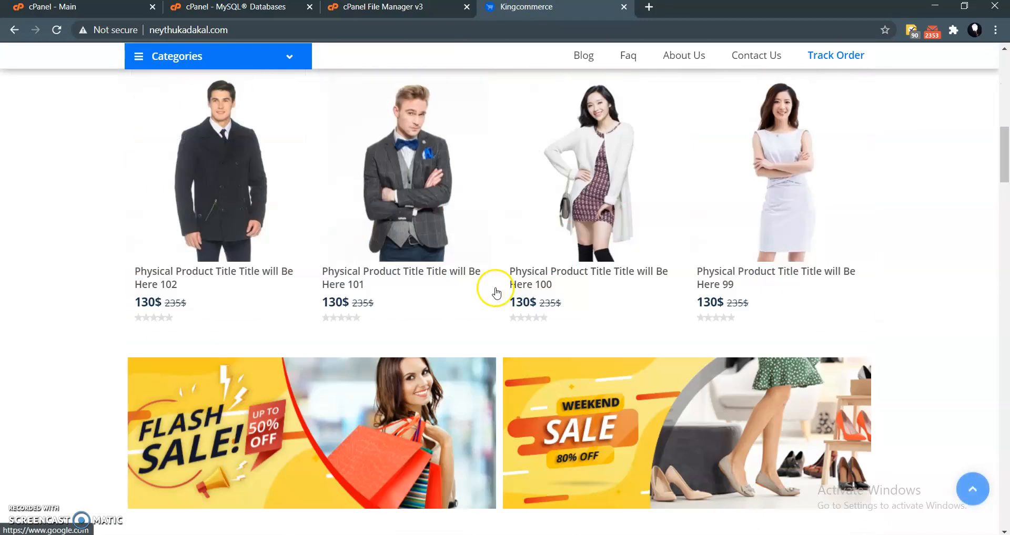
scroll(494, 288, up, 13)
drag(247, 30, 166, 30)
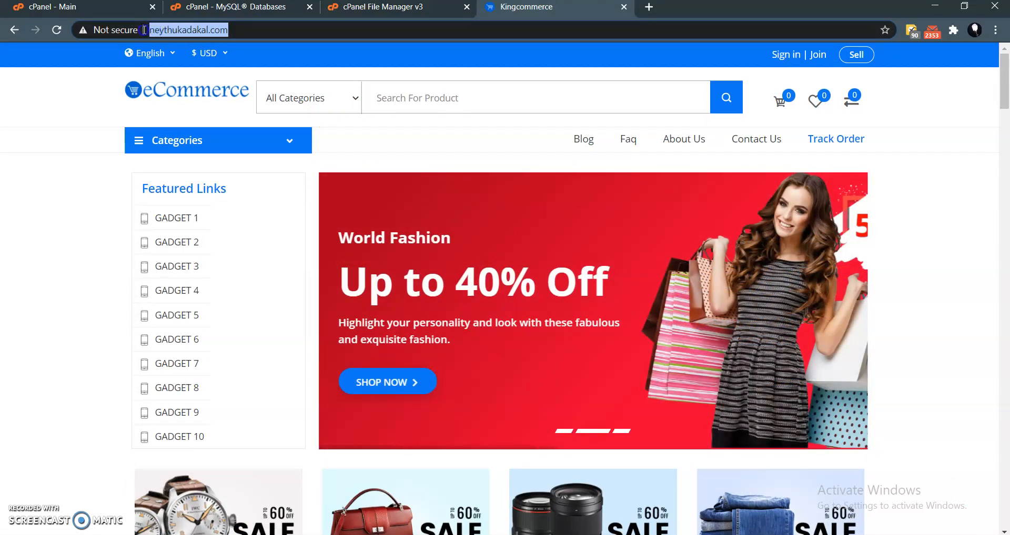
click(426, 132)
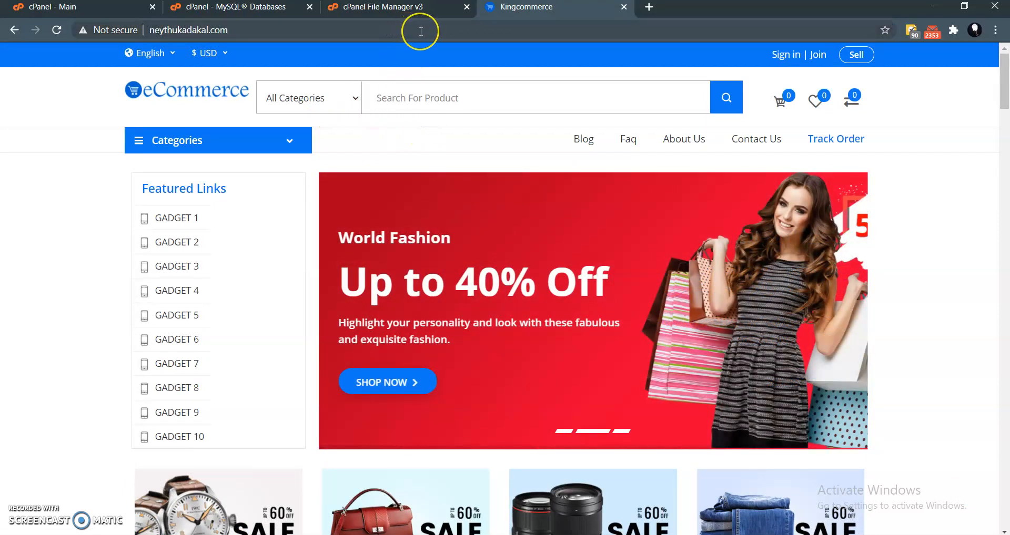
- Open the store's admin login page at neythukadakal.com/admin
click(421, 31)
click(443, 30)
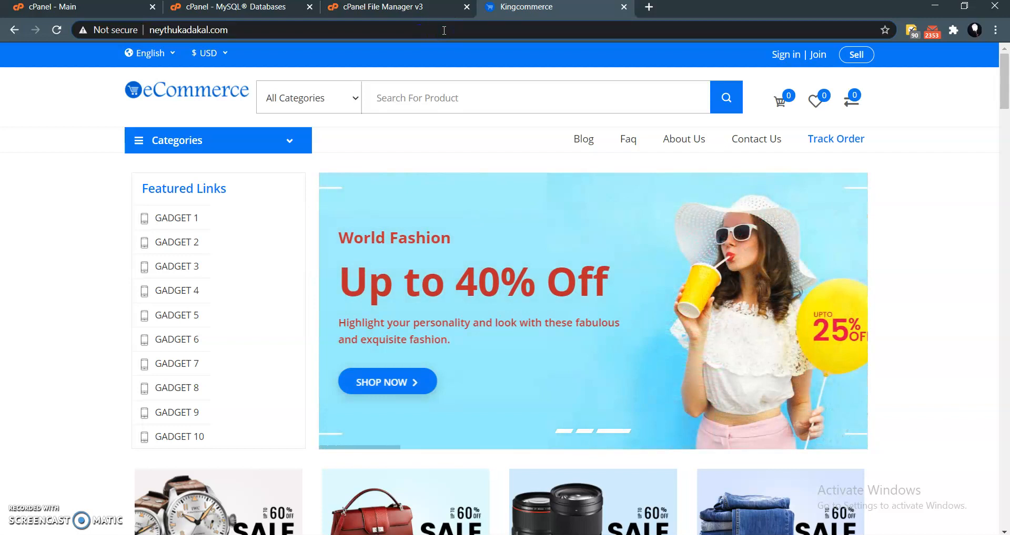
text(/admin)
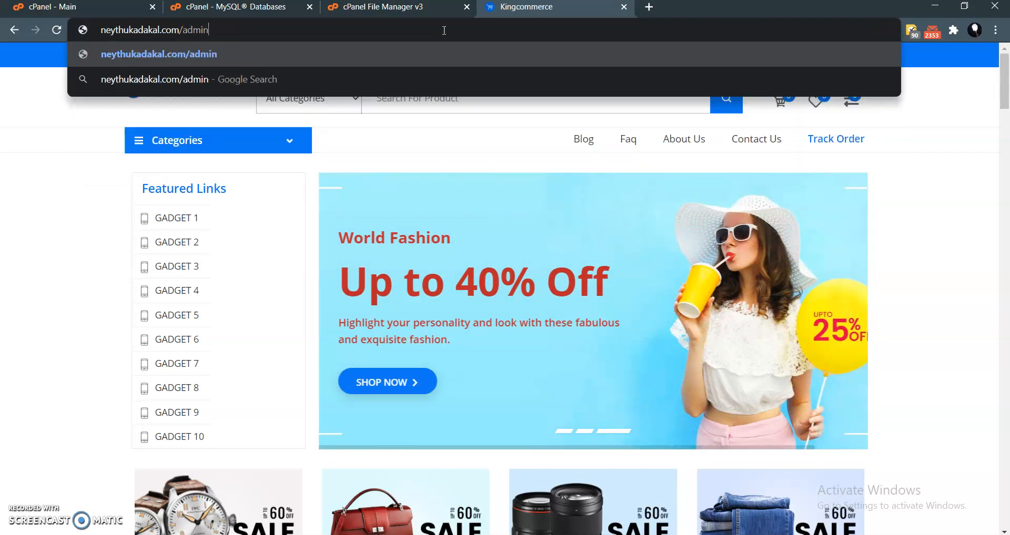
key(Return)
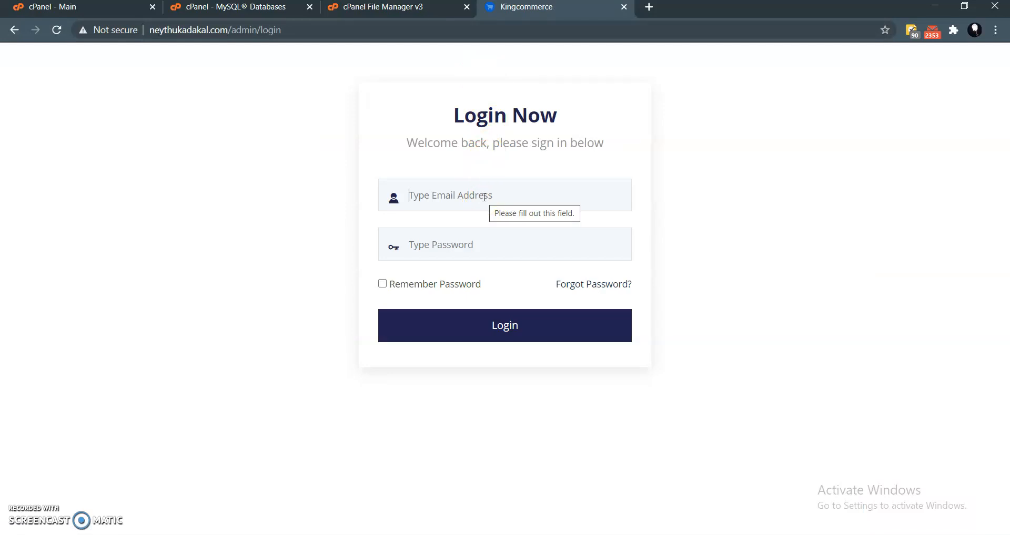
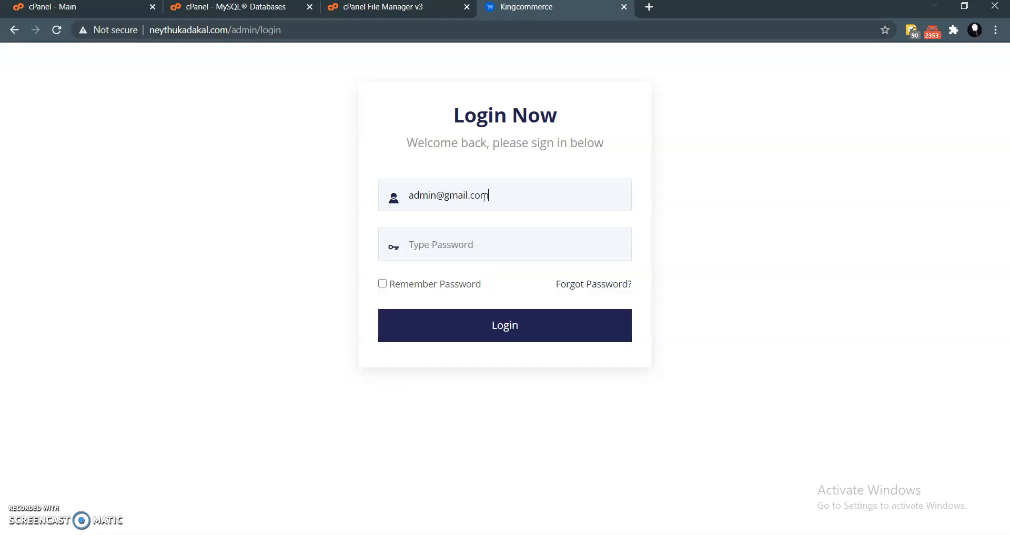
- Log in to the admin panel with the default admin e-mail and password
click(478, 243)
text(1)
click(493, 327)
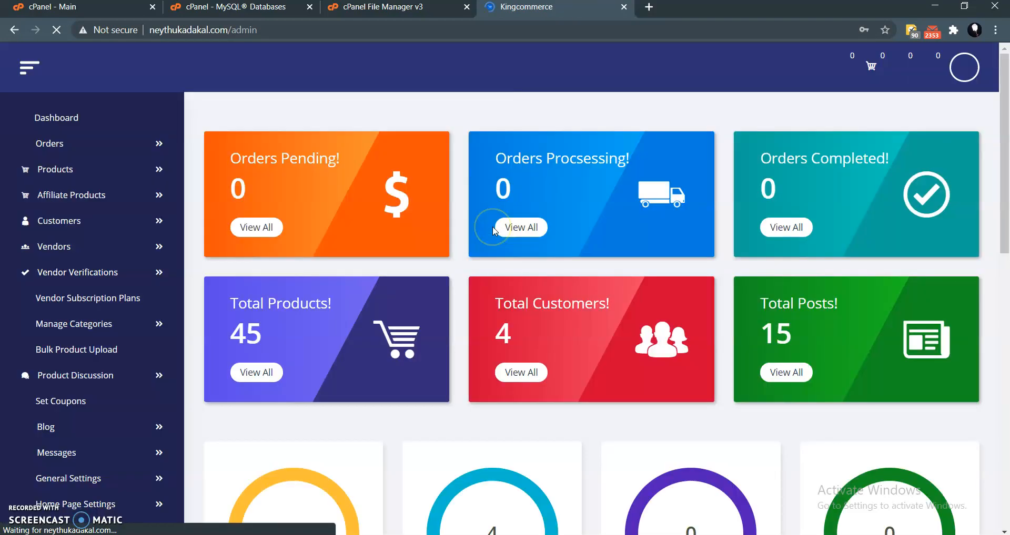
- Close the browser's password check prompt on the admin dashboard and open the admin profile for editing
scroll(519, 226, down, 3)
scroll(519, 227, up, 3)
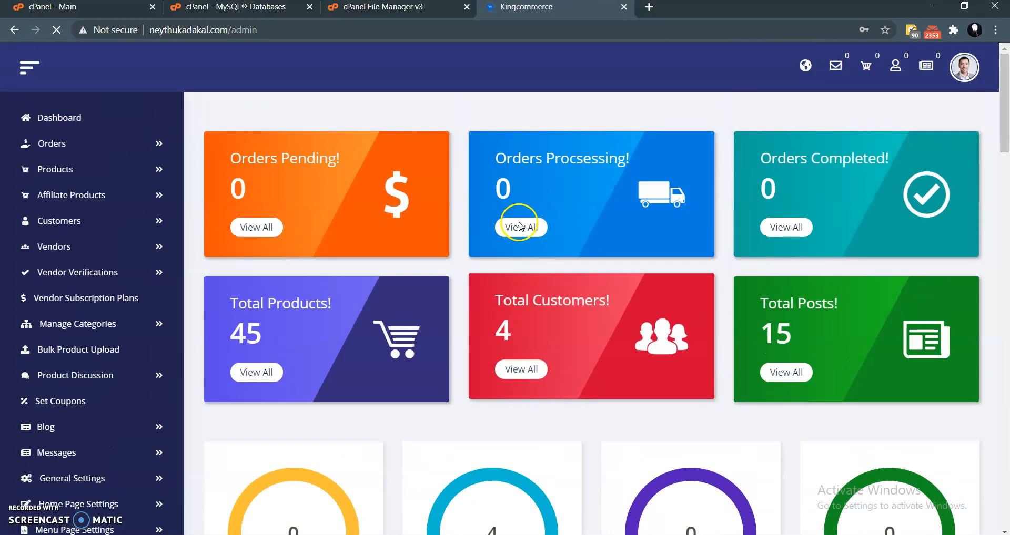
scroll(503, 143, down, 3)
scroll(504, 143, up, 3)
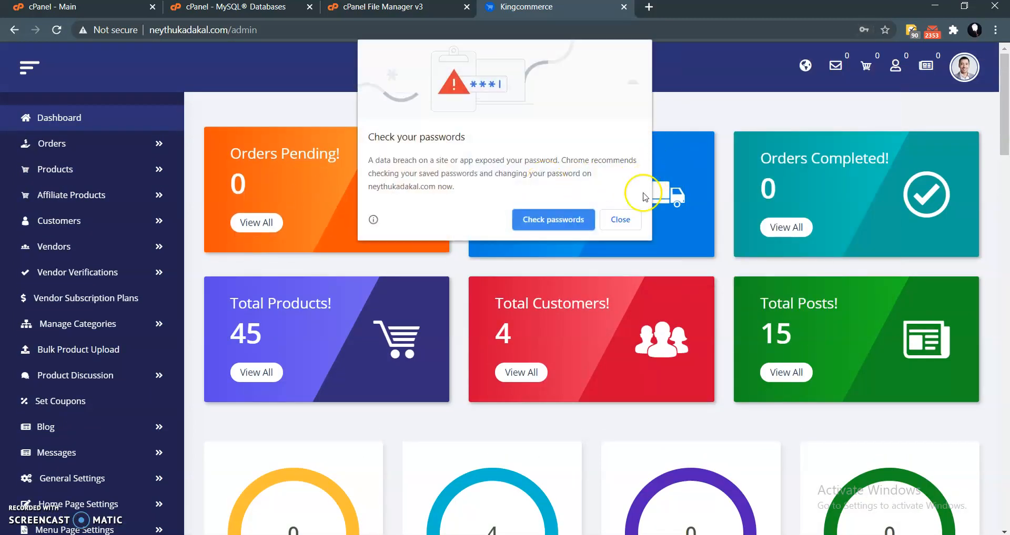
click(628, 220)
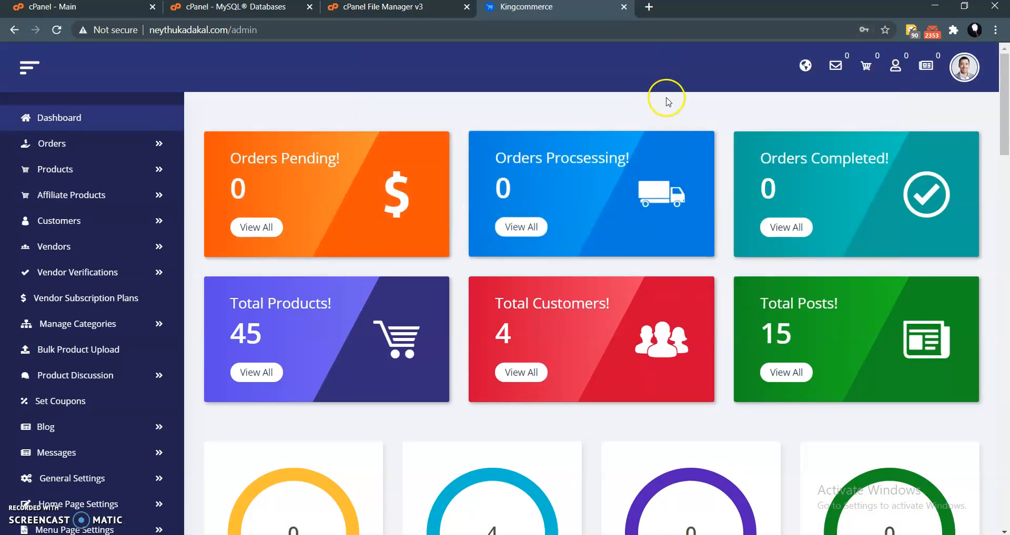
click(967, 72)
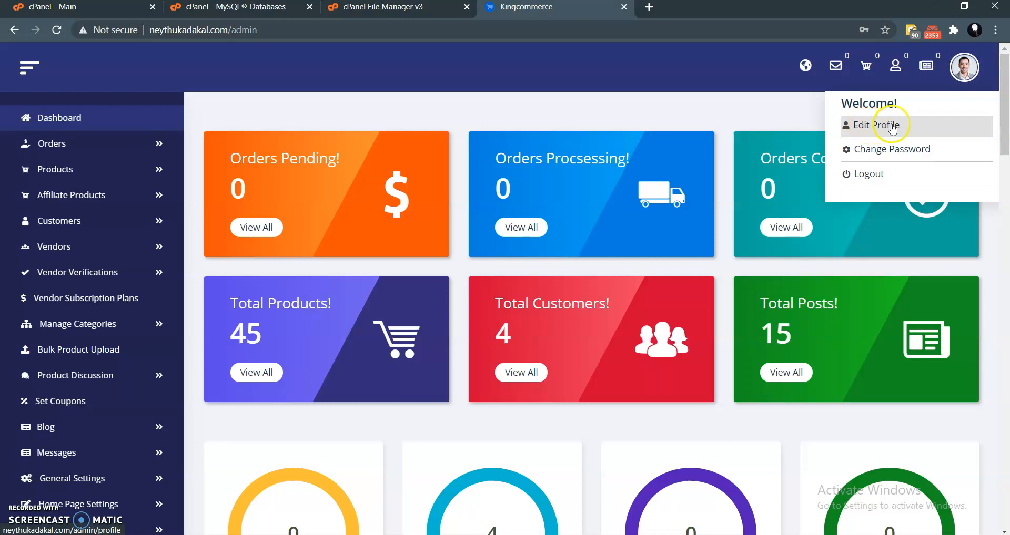
click(874, 127)
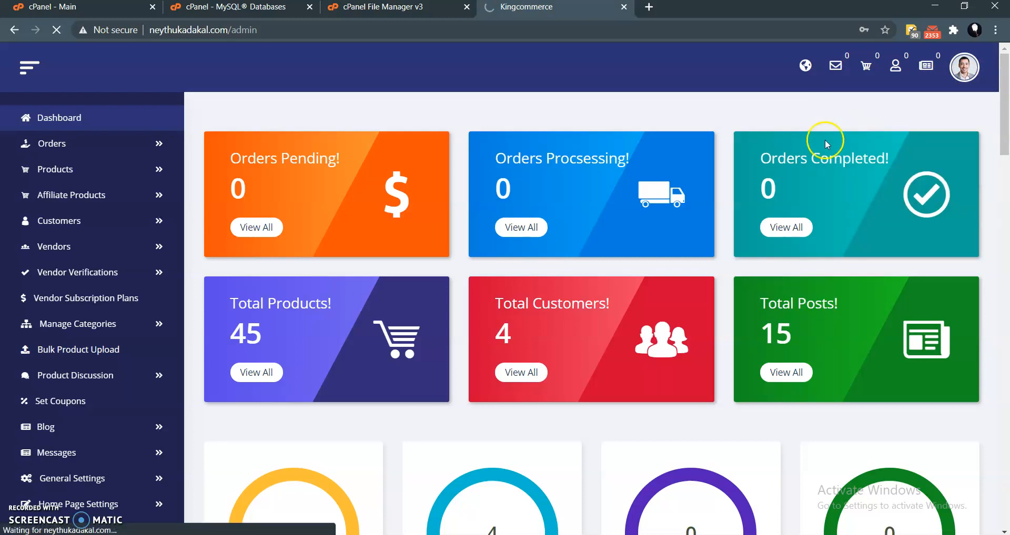
- Replace the e-mail on the admin profile form with a placeholder address
scroll(473, 275, down, 4)
click(483, 213)
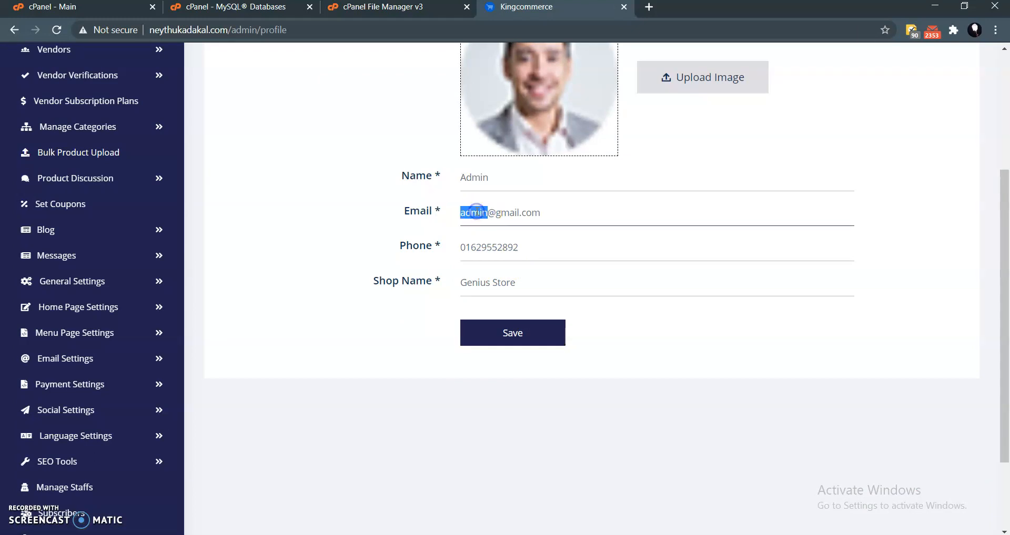
text(anyname)
scroll(536, 247, up, 5)
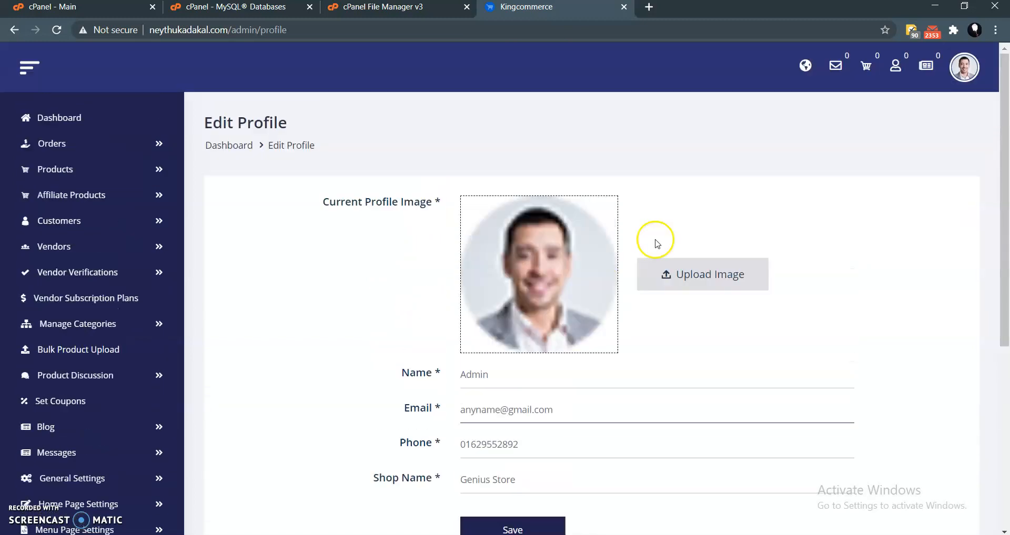
- Open the admin password change form and try to change the password, entering the current password and the new password twice
click(964, 67)
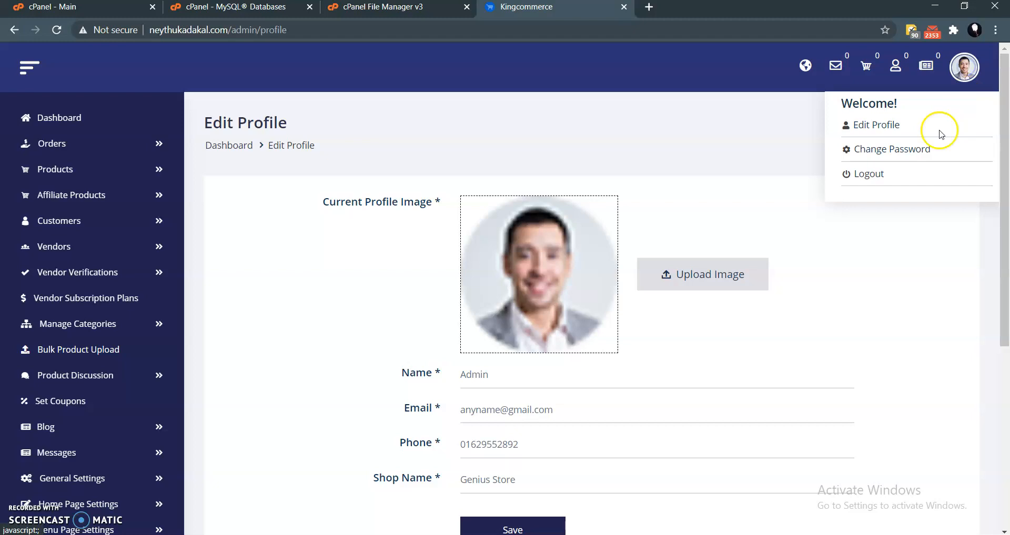
click(891, 149)
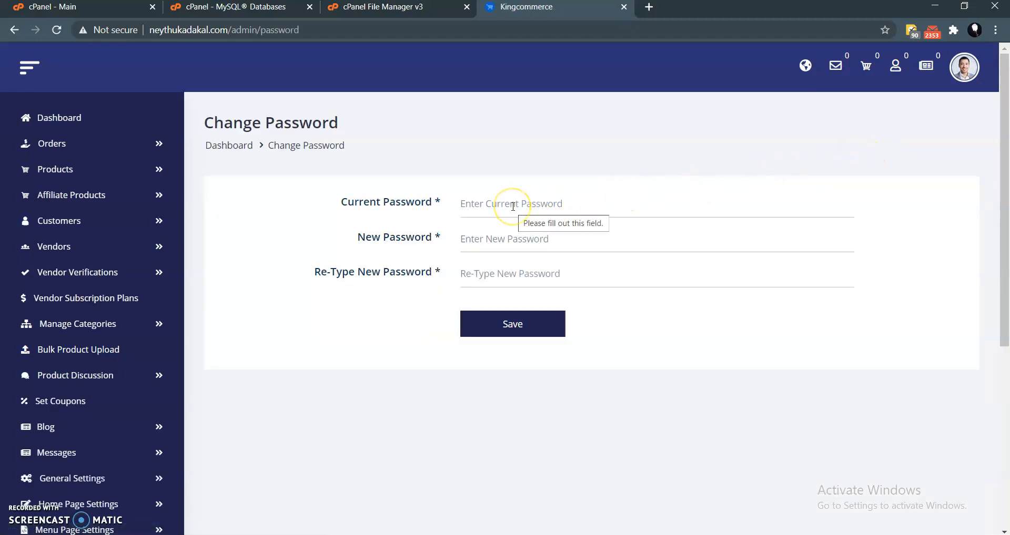
click(513, 207)
text(••)
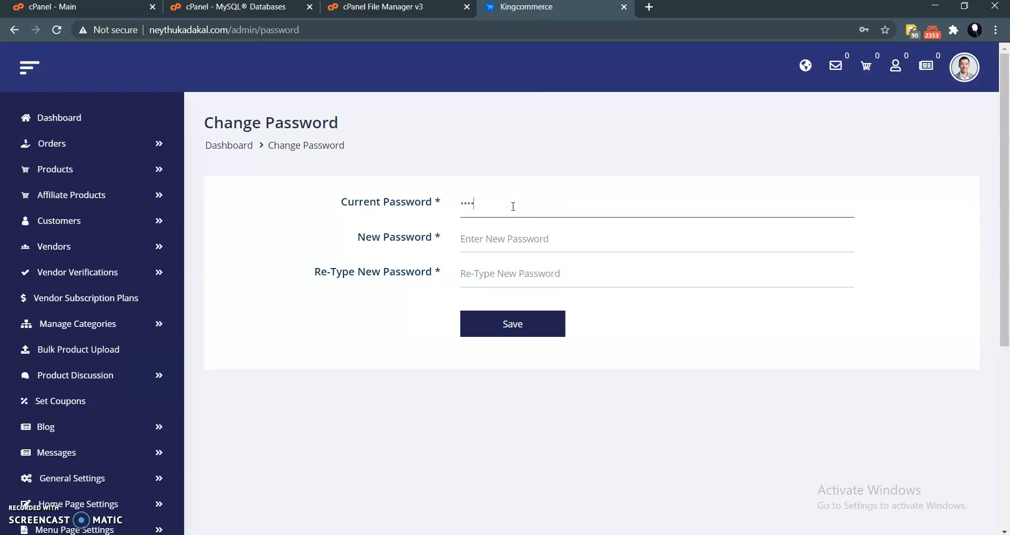
click(532, 237)
text(••••••)
click(528, 268)
text(••••••)
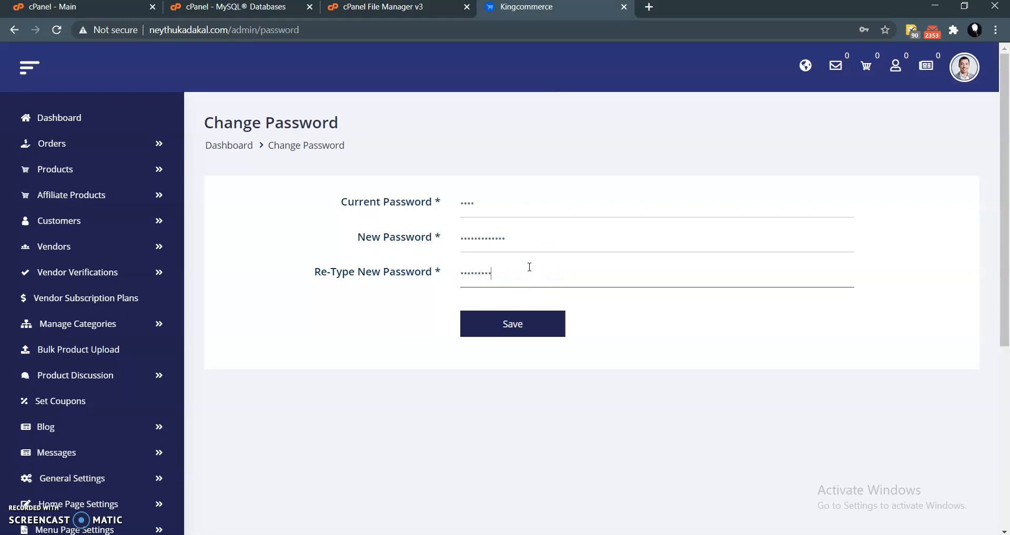
click(511, 322)
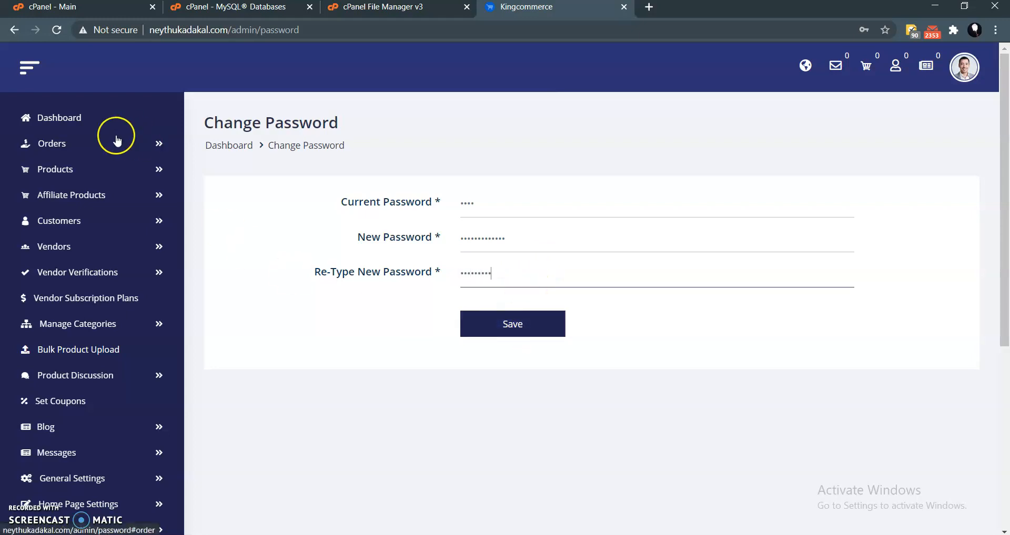
- Return to the admin dashboard and log out of the admin panel
click(84, 125)
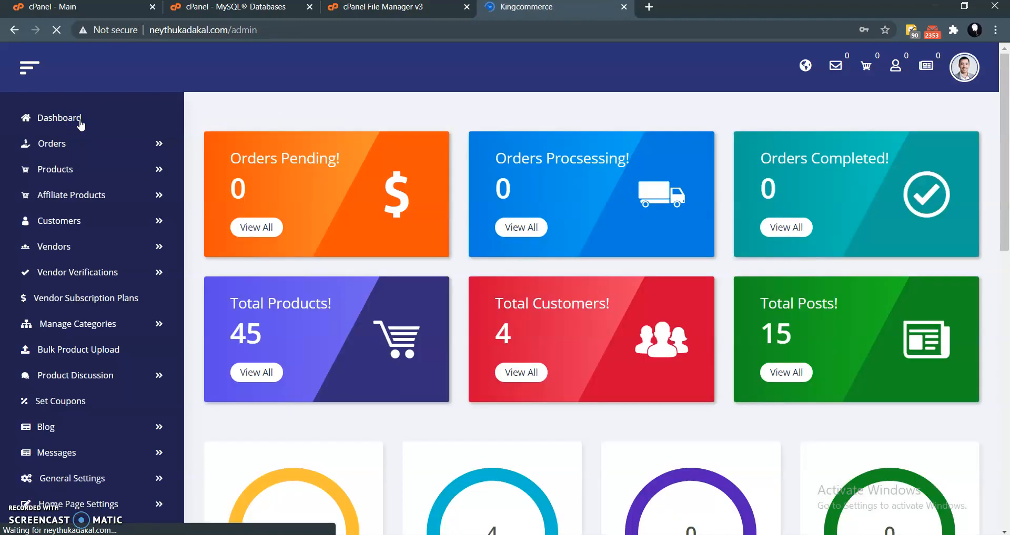
scroll(594, 322, down, 3)
scroll(593, 323, up, 3)
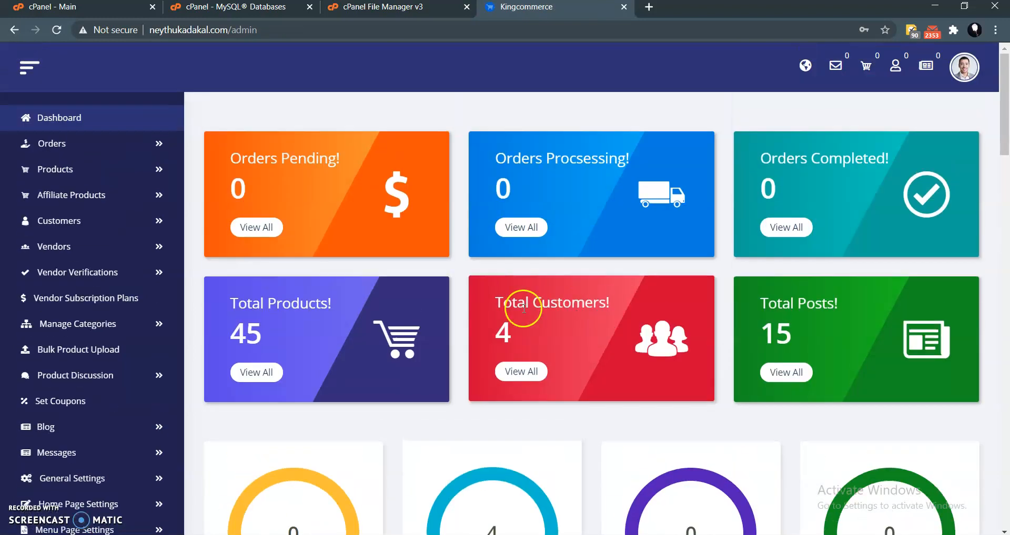
click(964, 67)
click(867, 173)
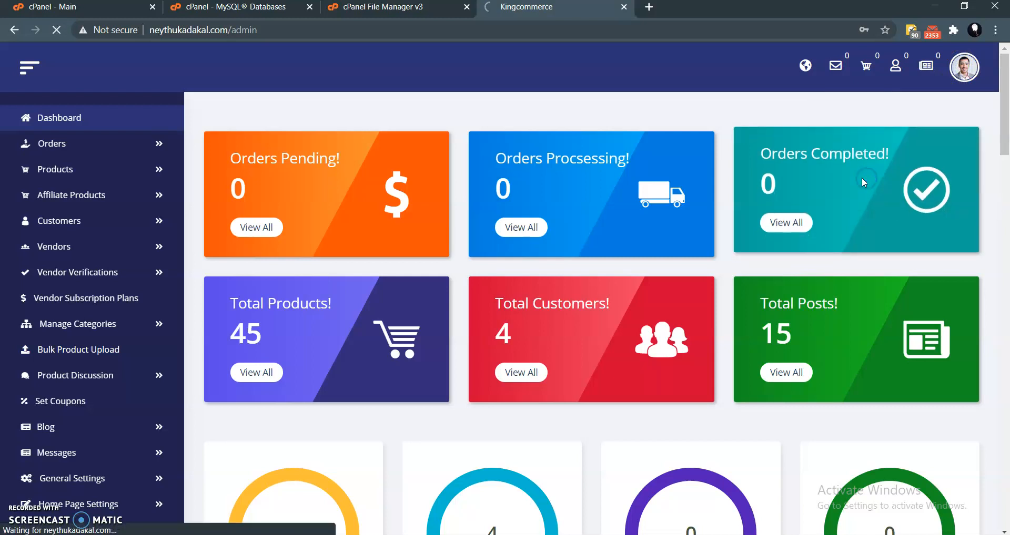